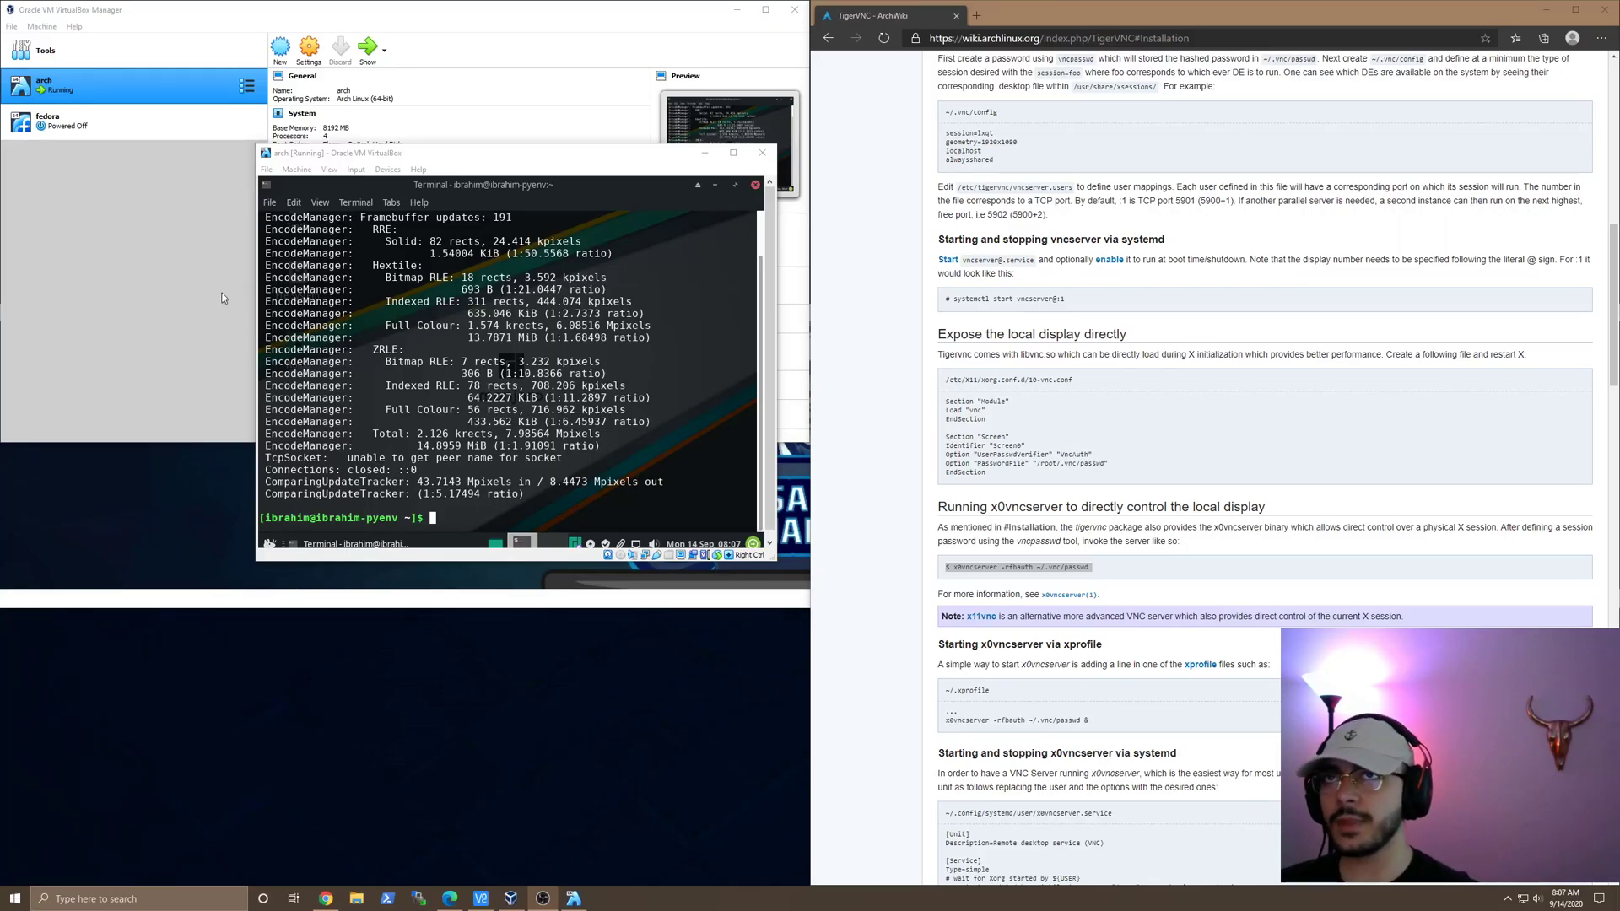
left_click(293, 898)
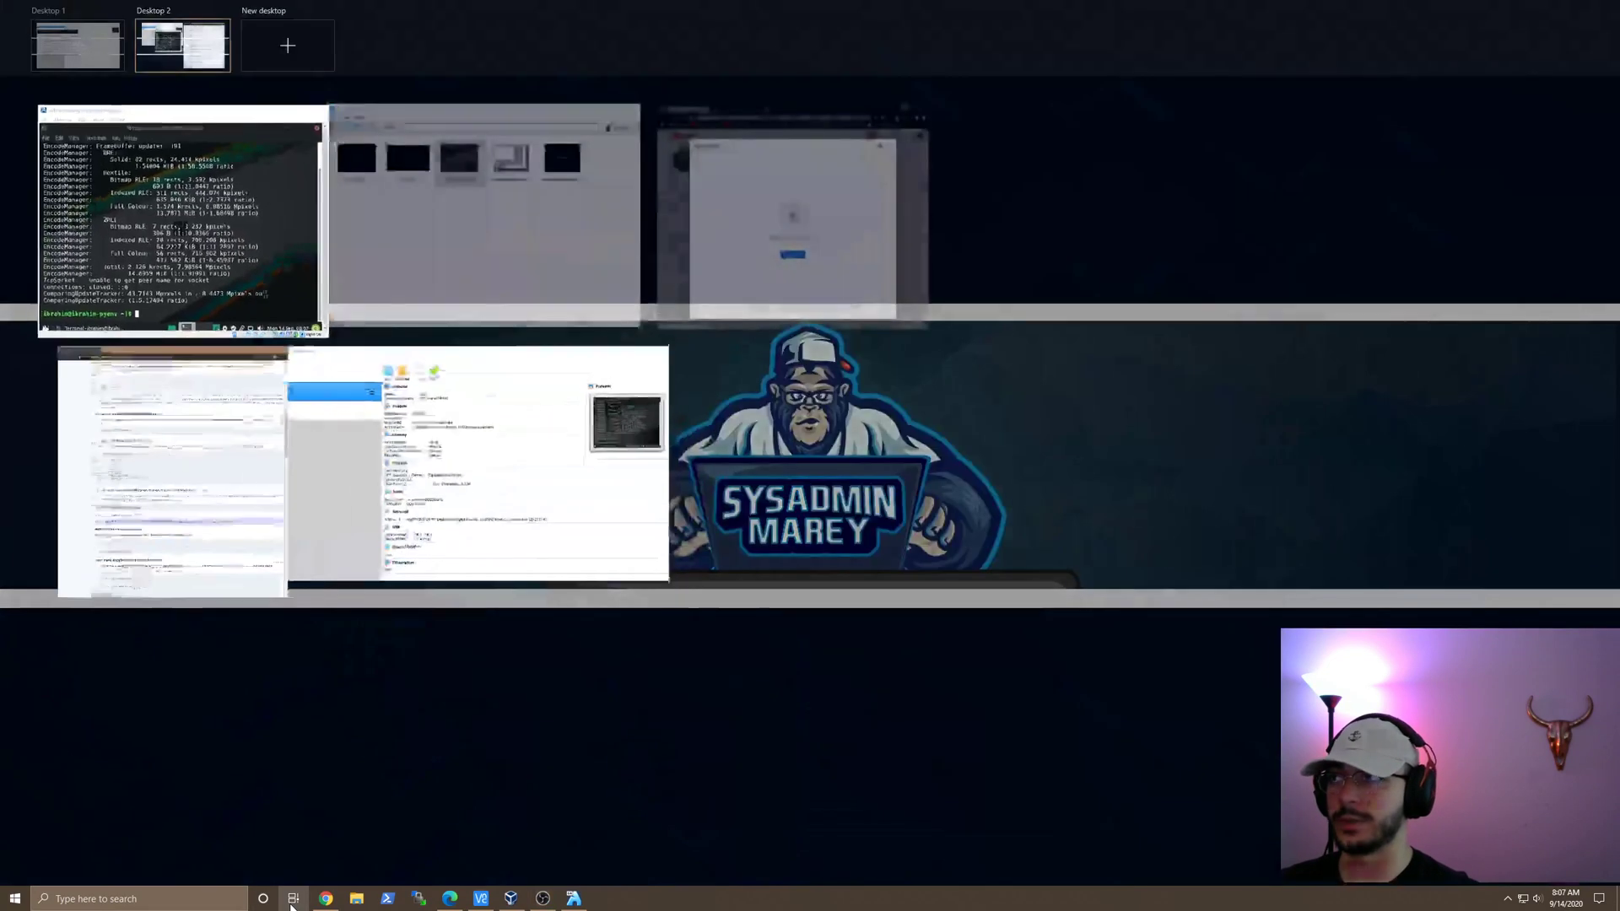
left_click(168, 166)
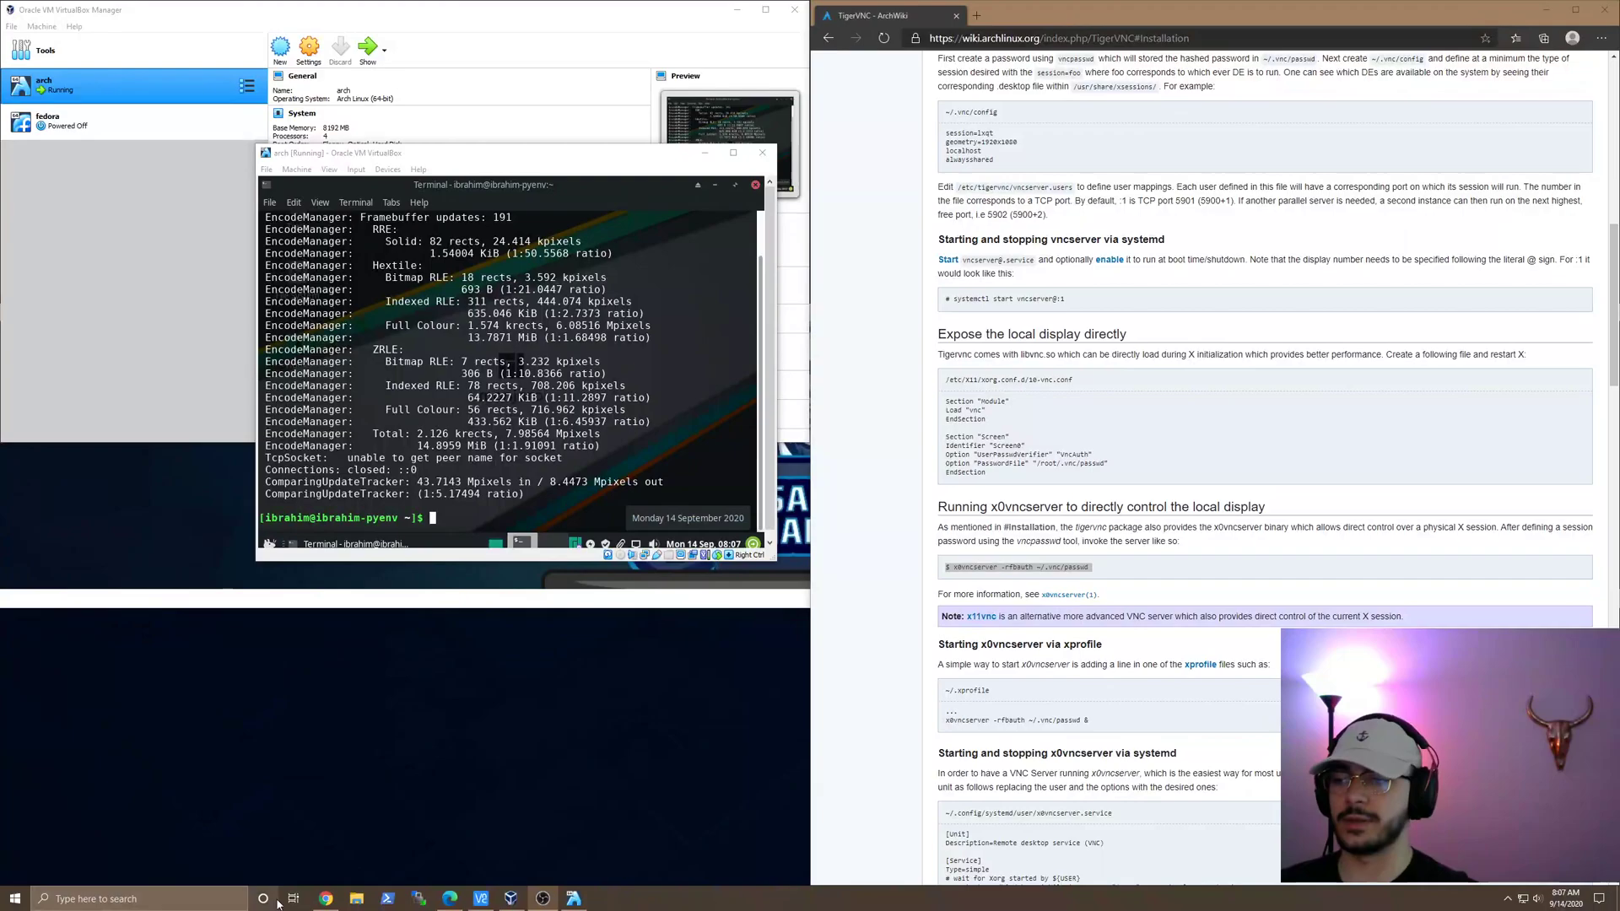
left_click(295, 899)
left_click(296, 899)
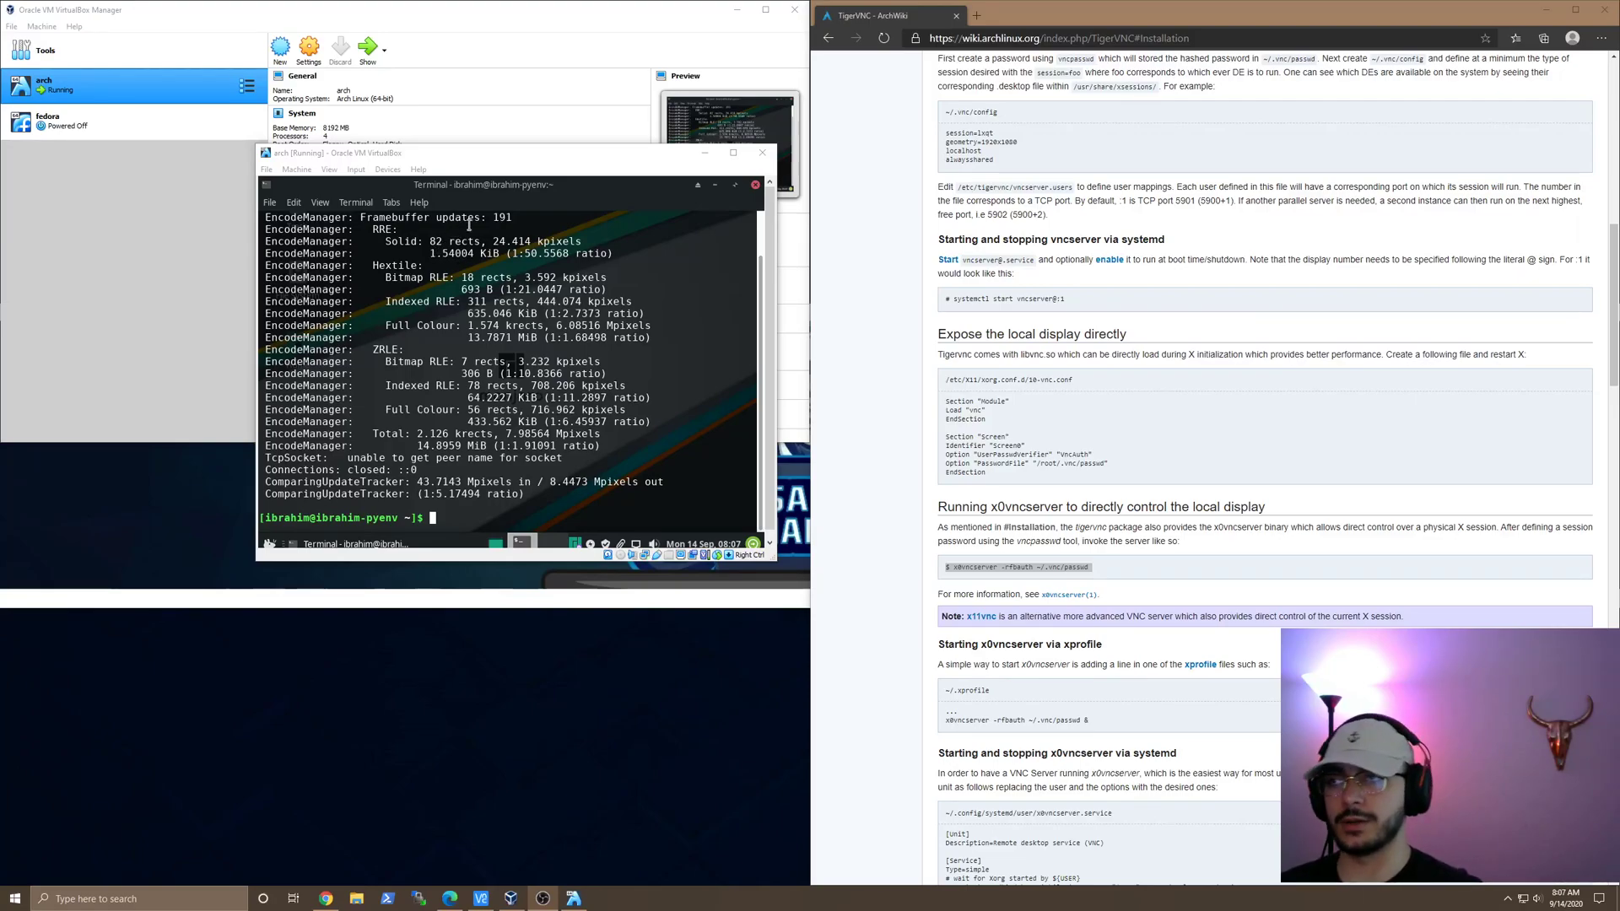
left_click(537, 155)
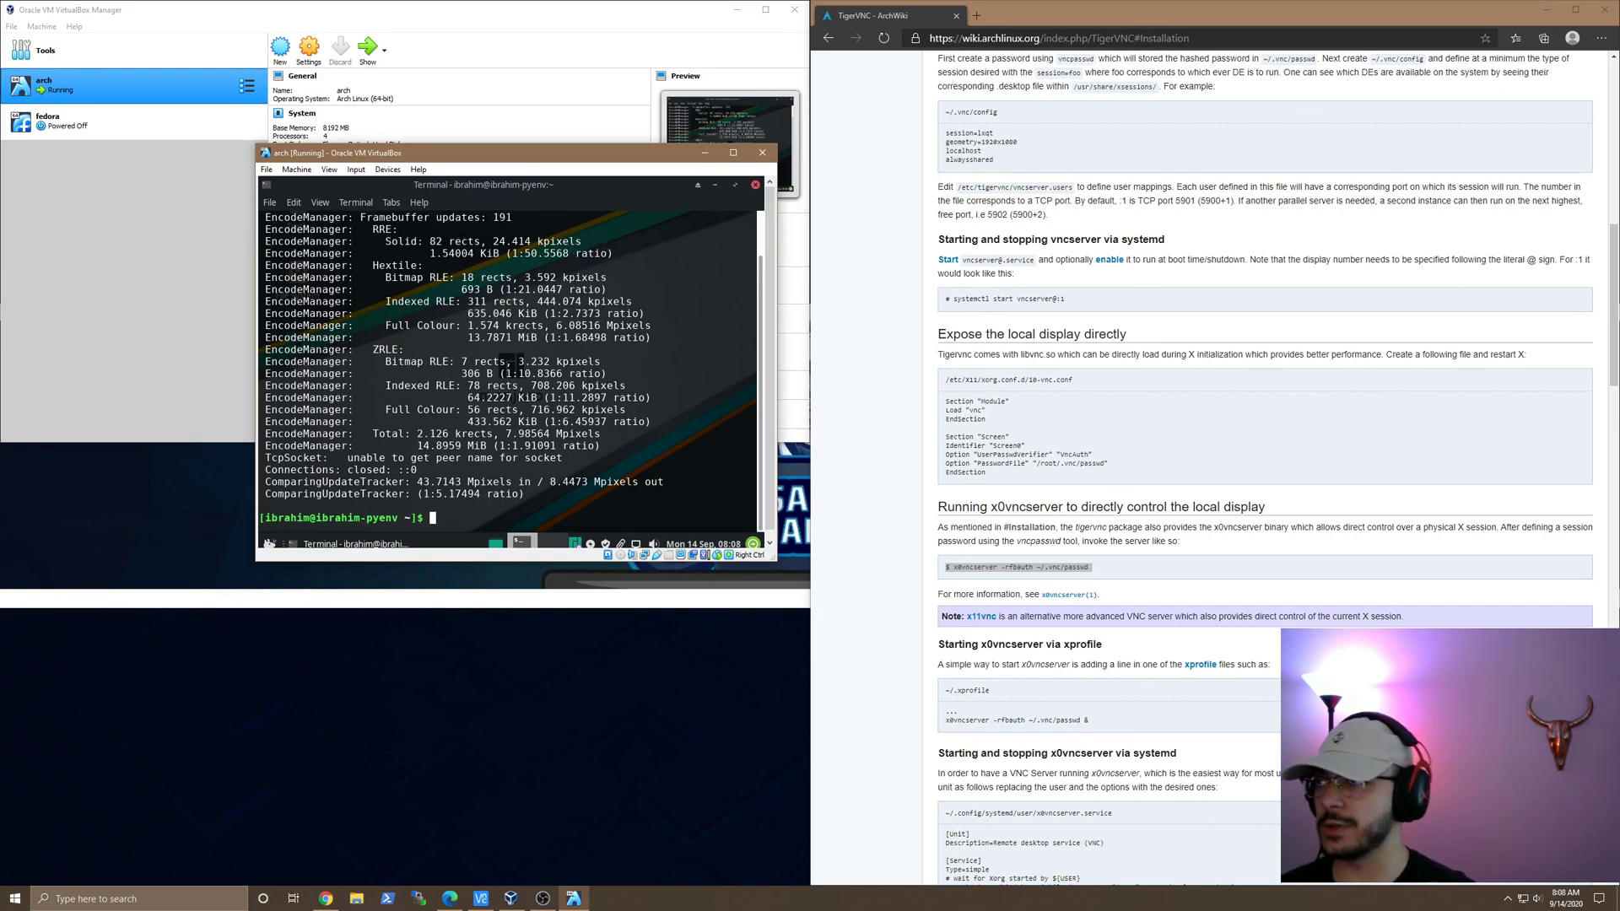
Step: Minimise the VirtualBox Manager and clear the VM terminal with the clear command
left_click(162, 90)
left_click(738, 12)
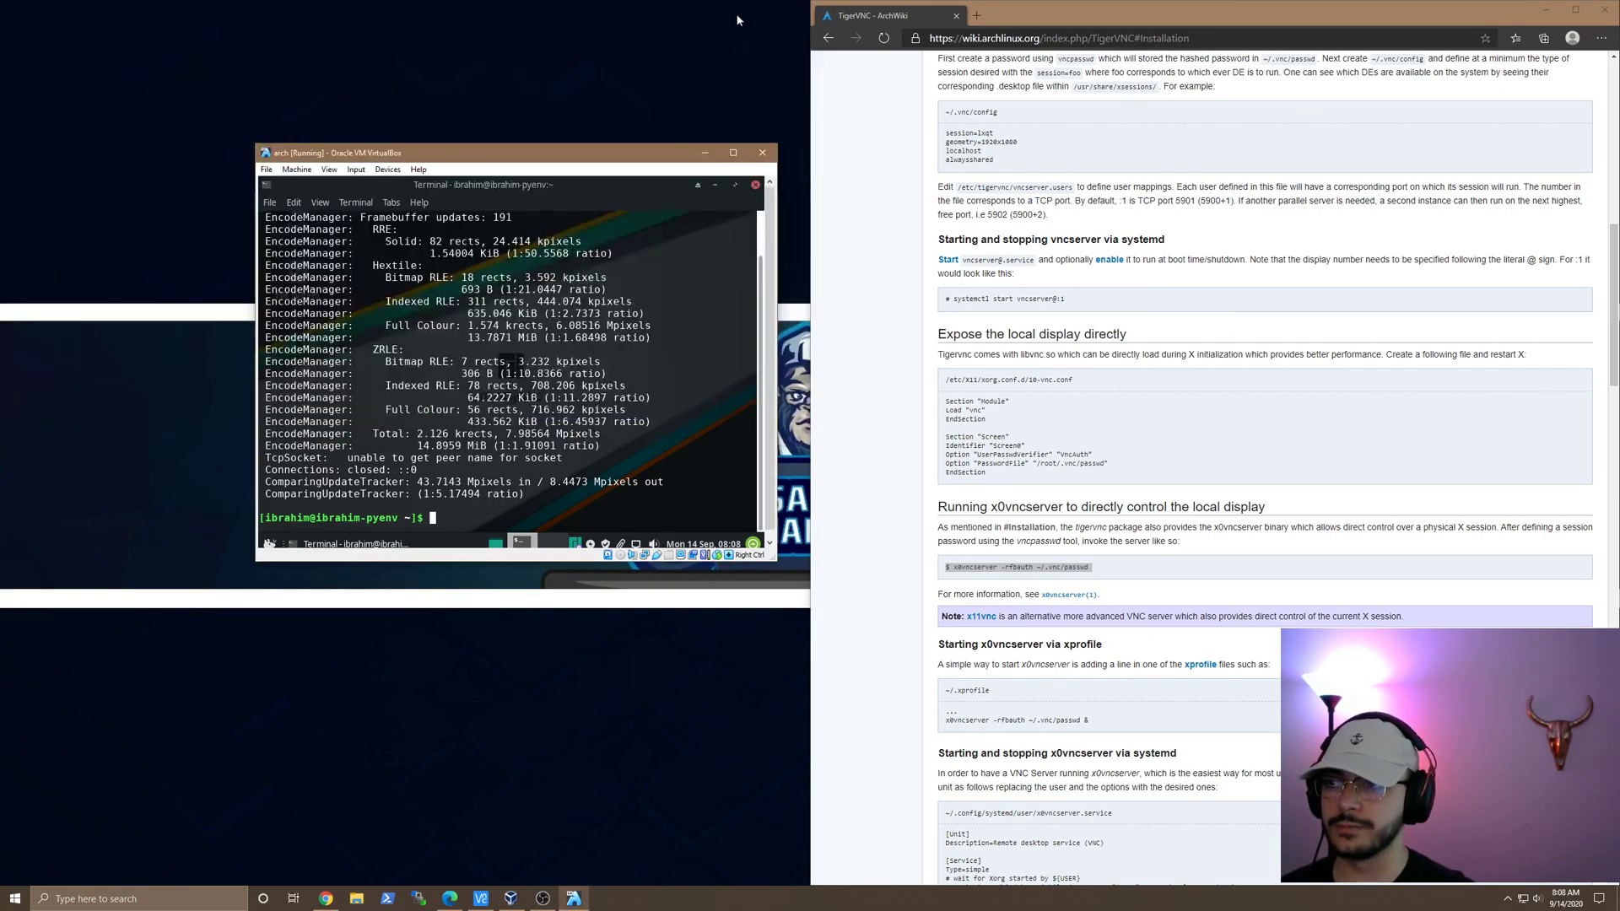
key("Return")
key("Return")
type("clear")
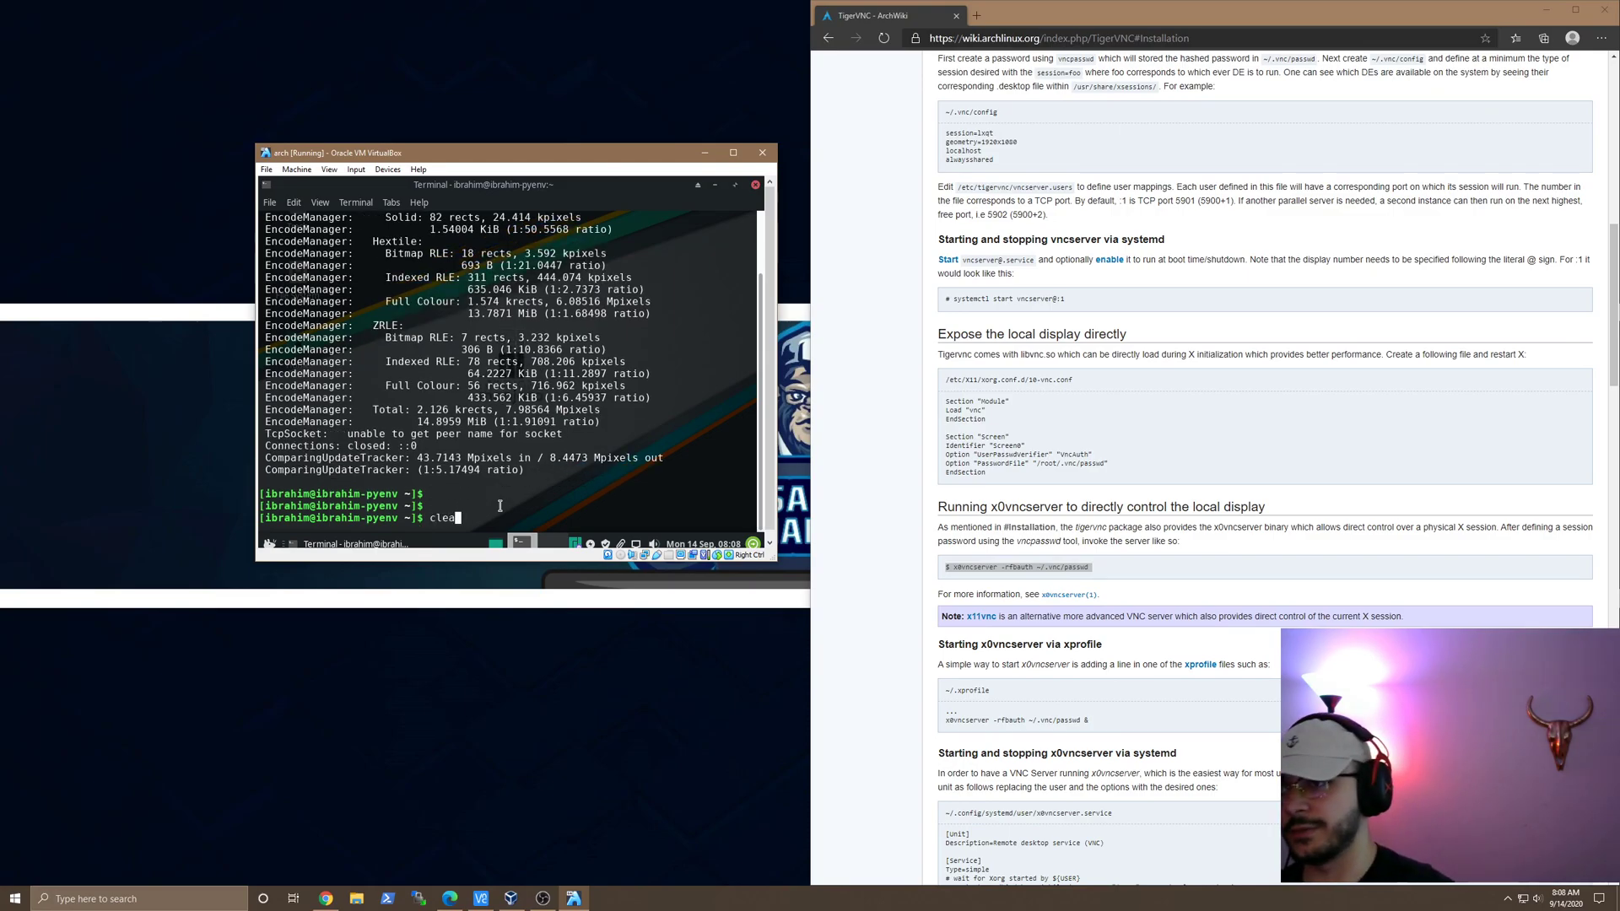
key("Return")
Step: Scroll the TigerVNC ArchWiki page to the x0vncserver local-display section, then nudge the VM window up-left
scroll(1022, 58, "up", 15)
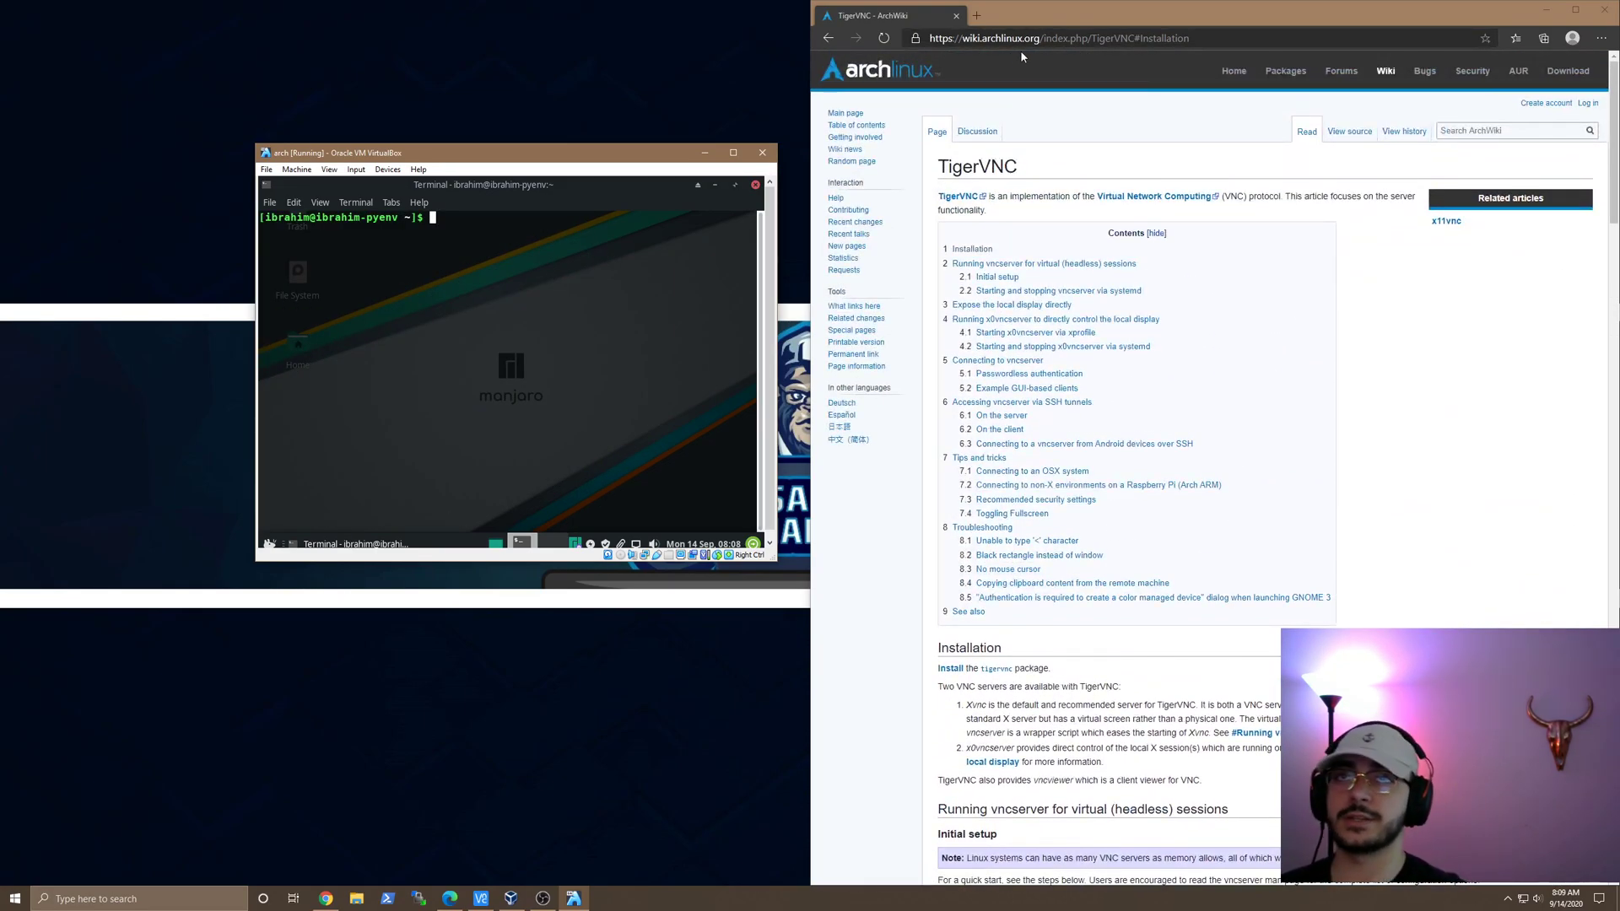
scroll(1151, 587, "down", 7)
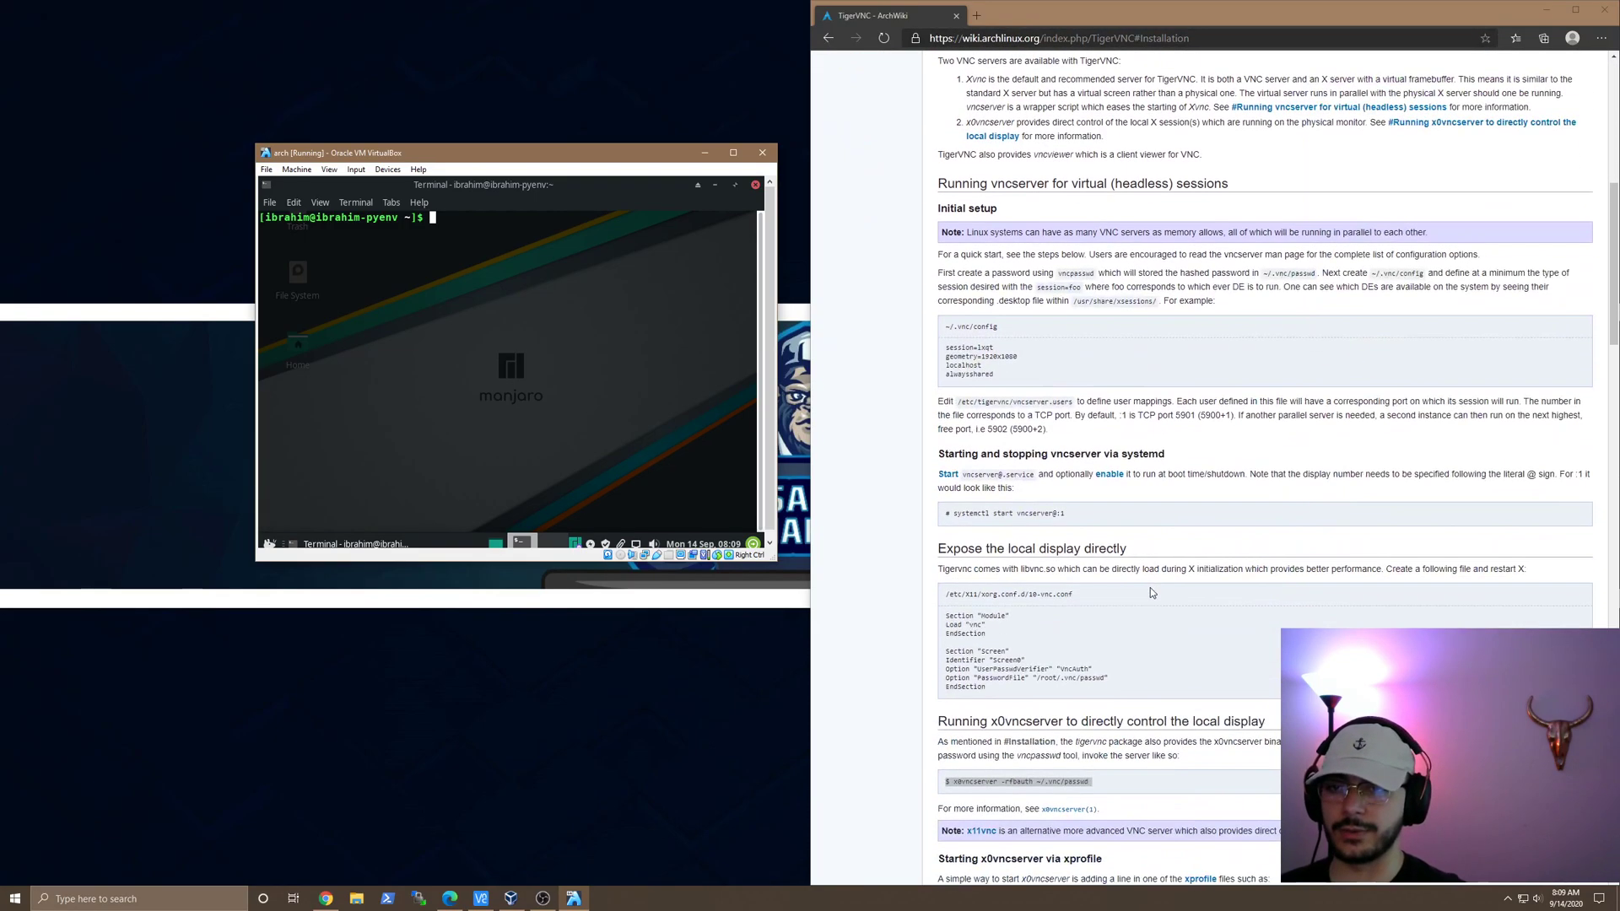
scroll(1018, 631, "down", 2)
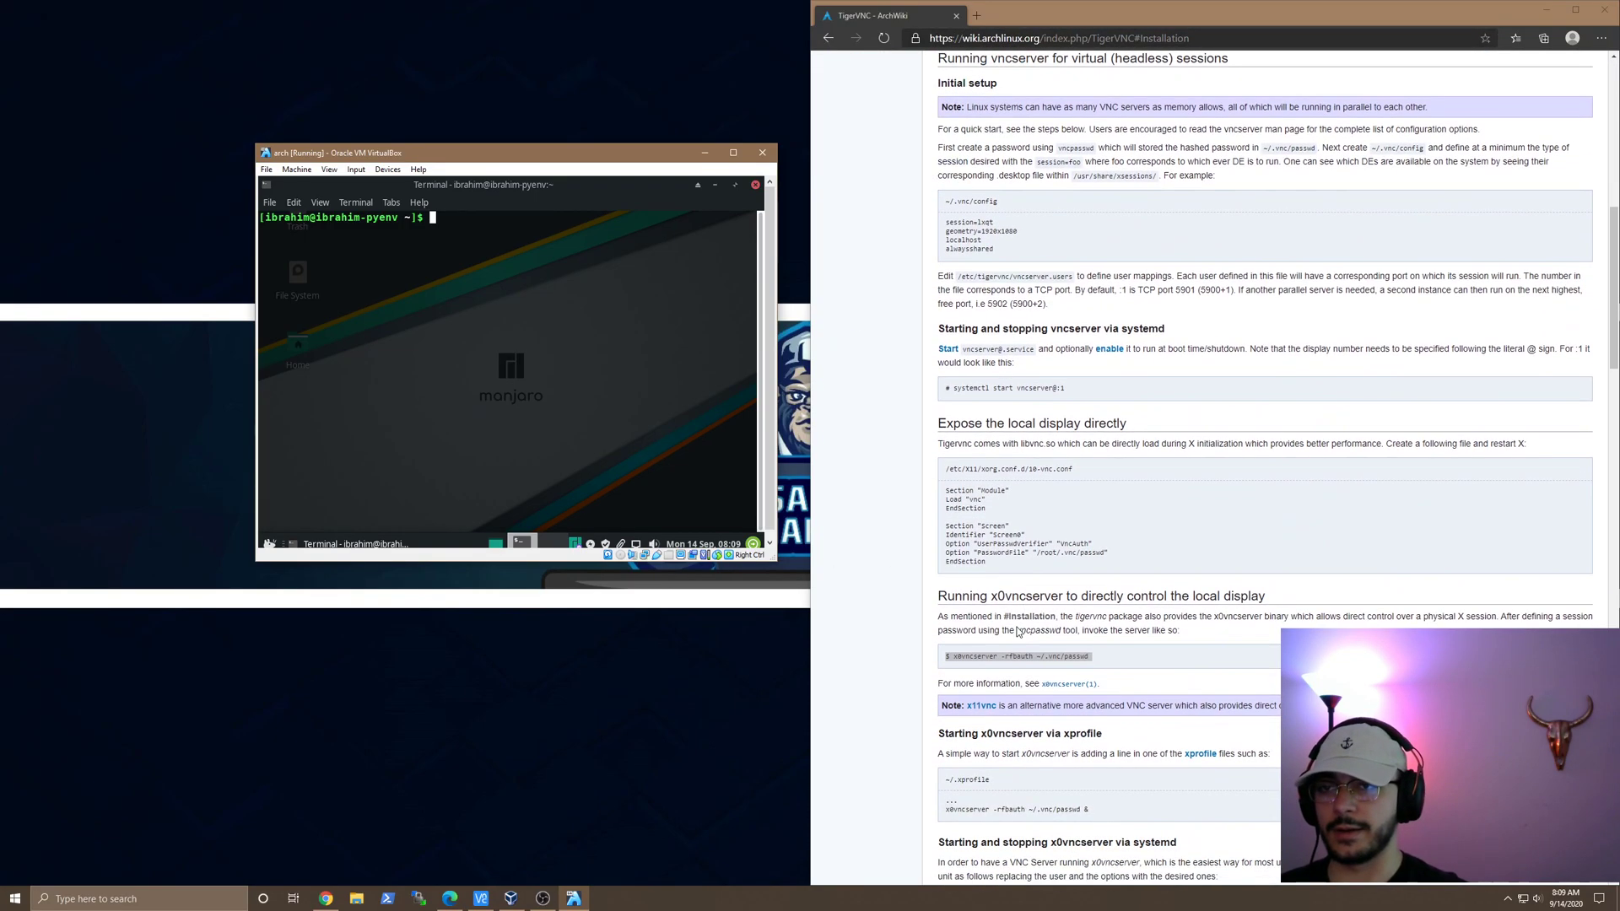
scroll(929, 685, "down", 3)
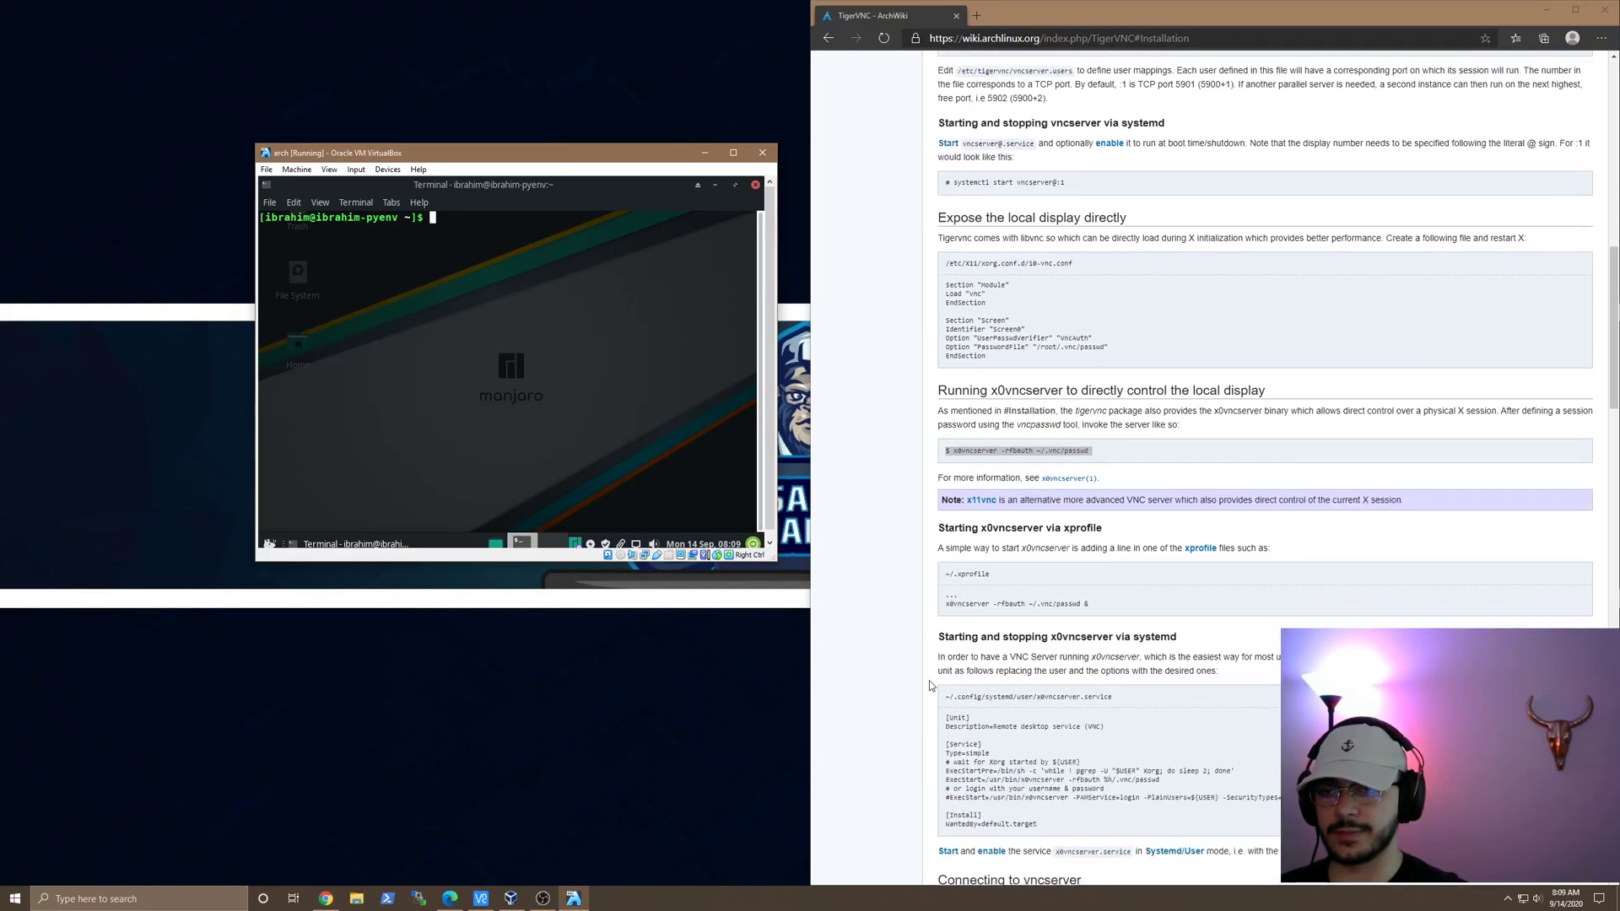
scroll(931, 685, "down", 1)
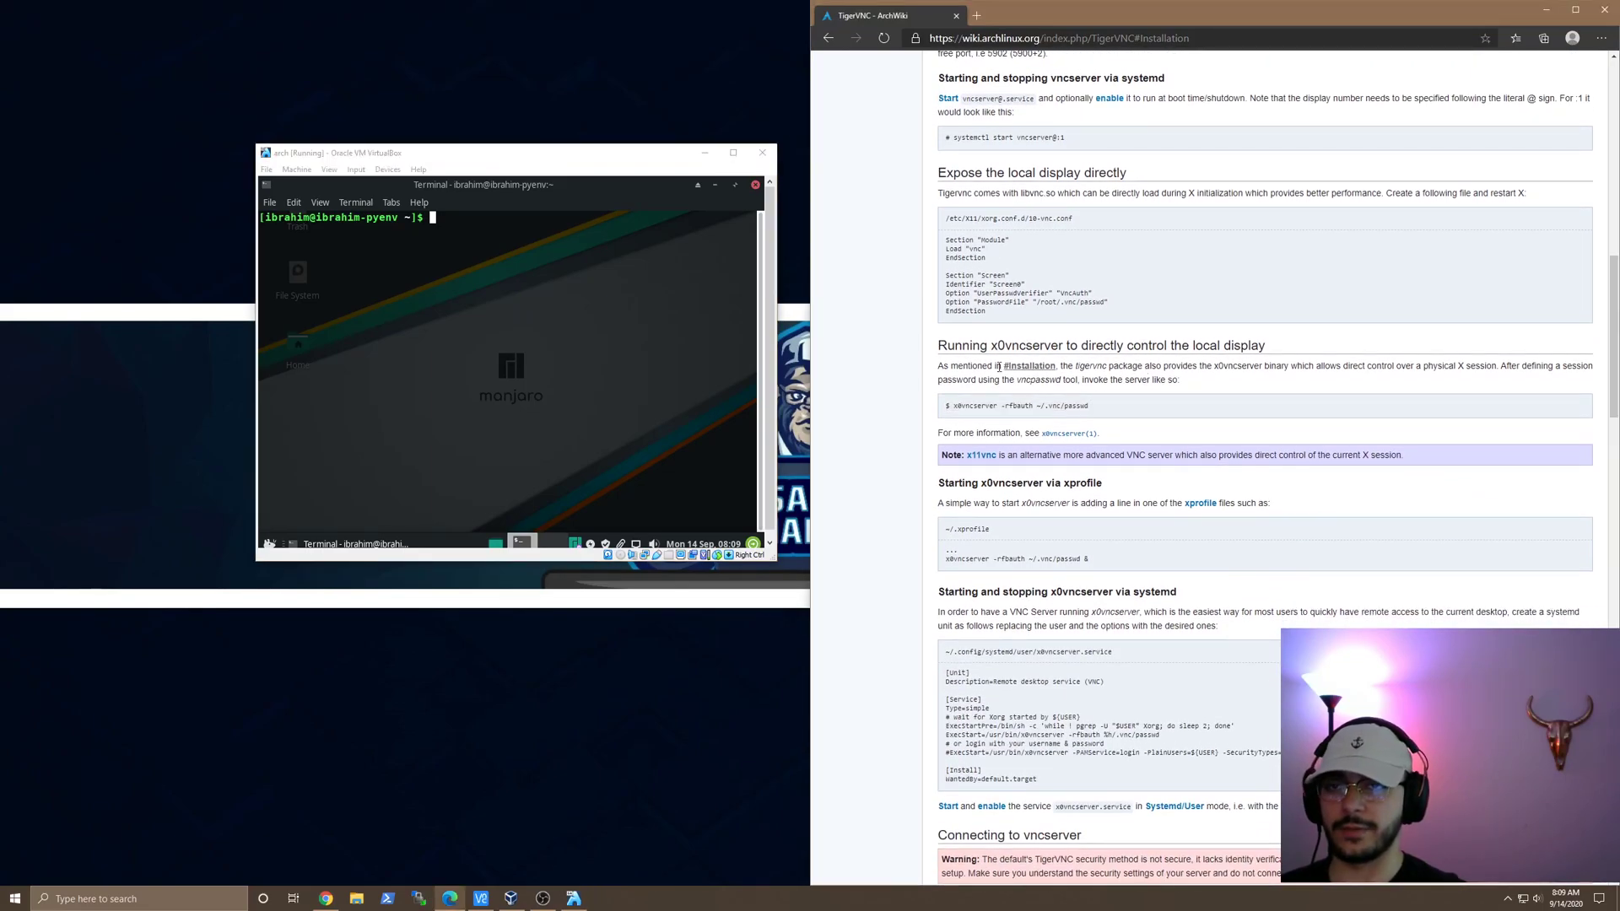
scroll(1131, 557, "up", 5)
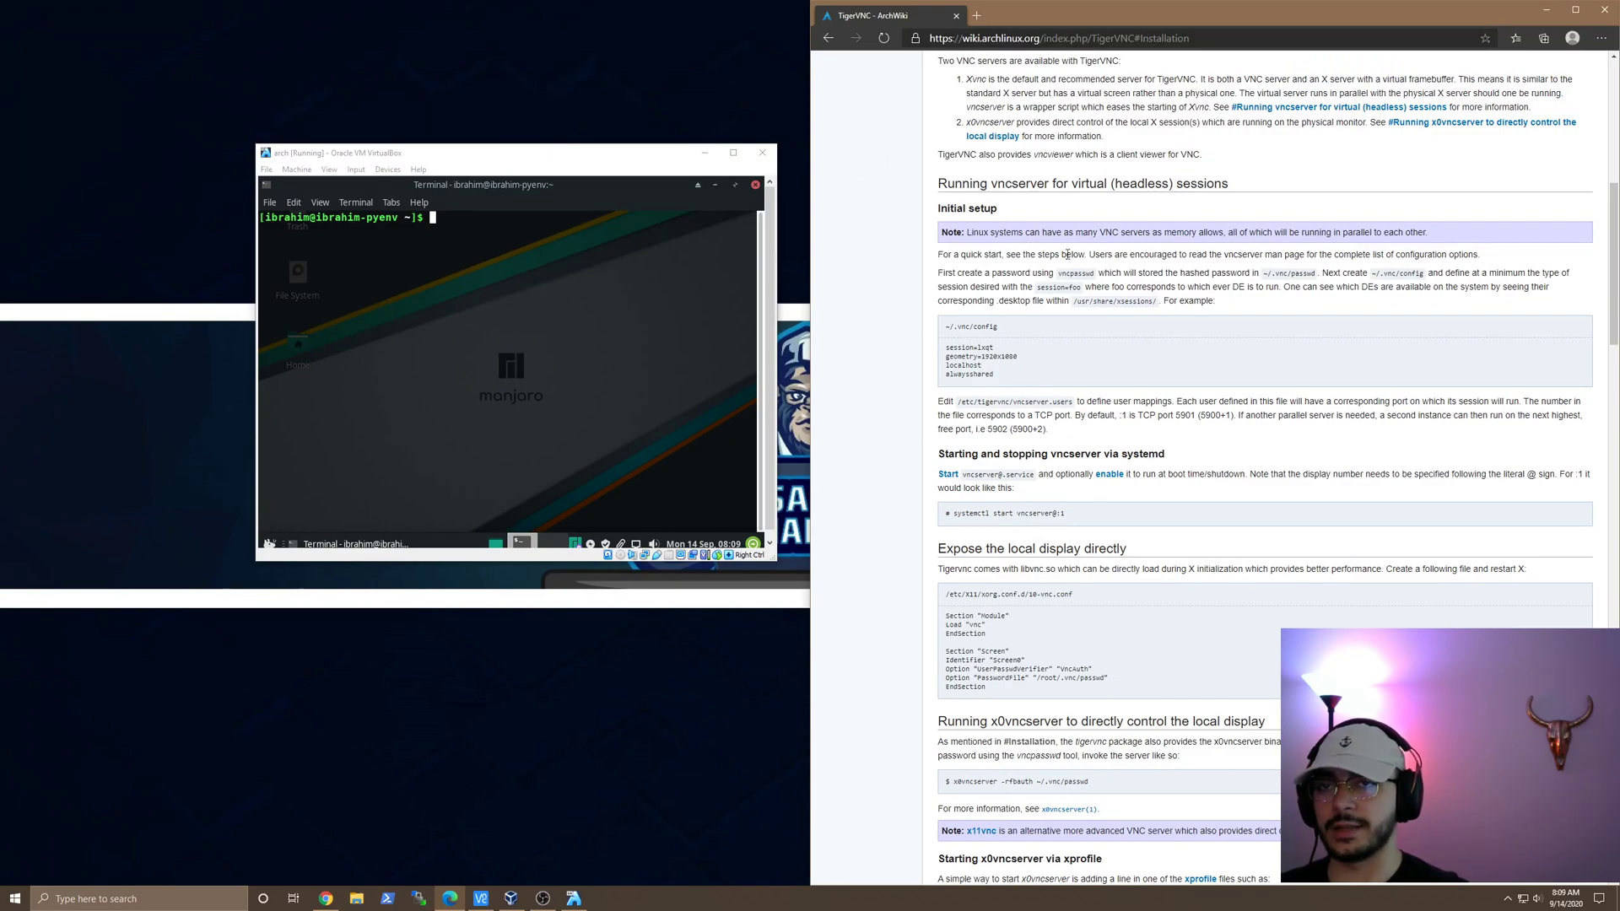
scroll(1104, 272, "down", 7)
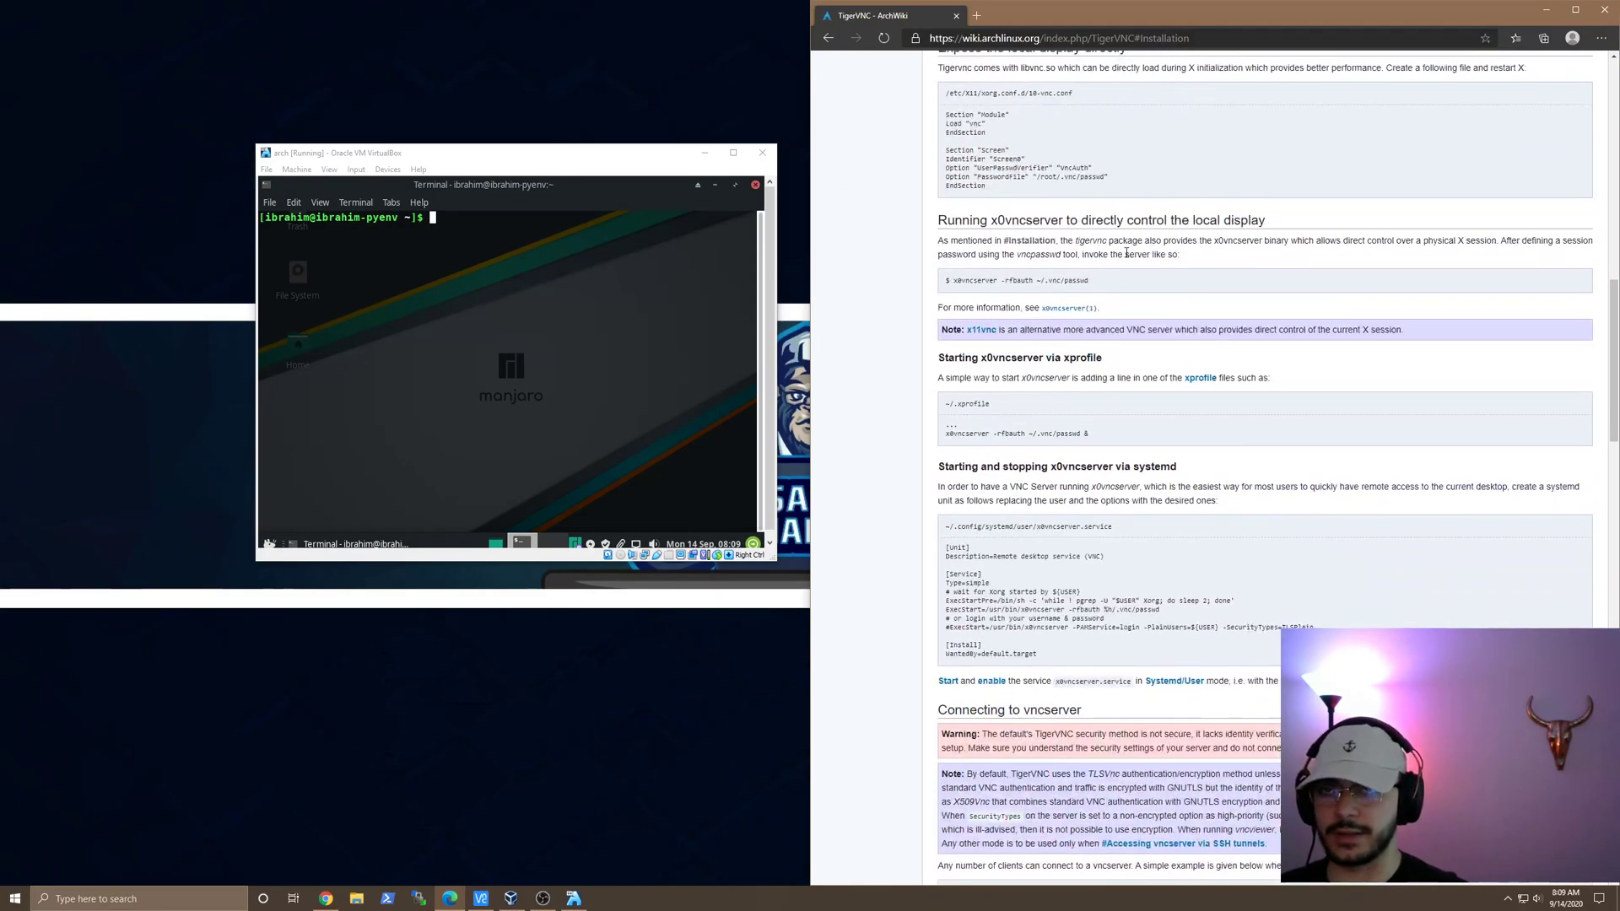
left_click_drag(1268, 225, 934, 226)
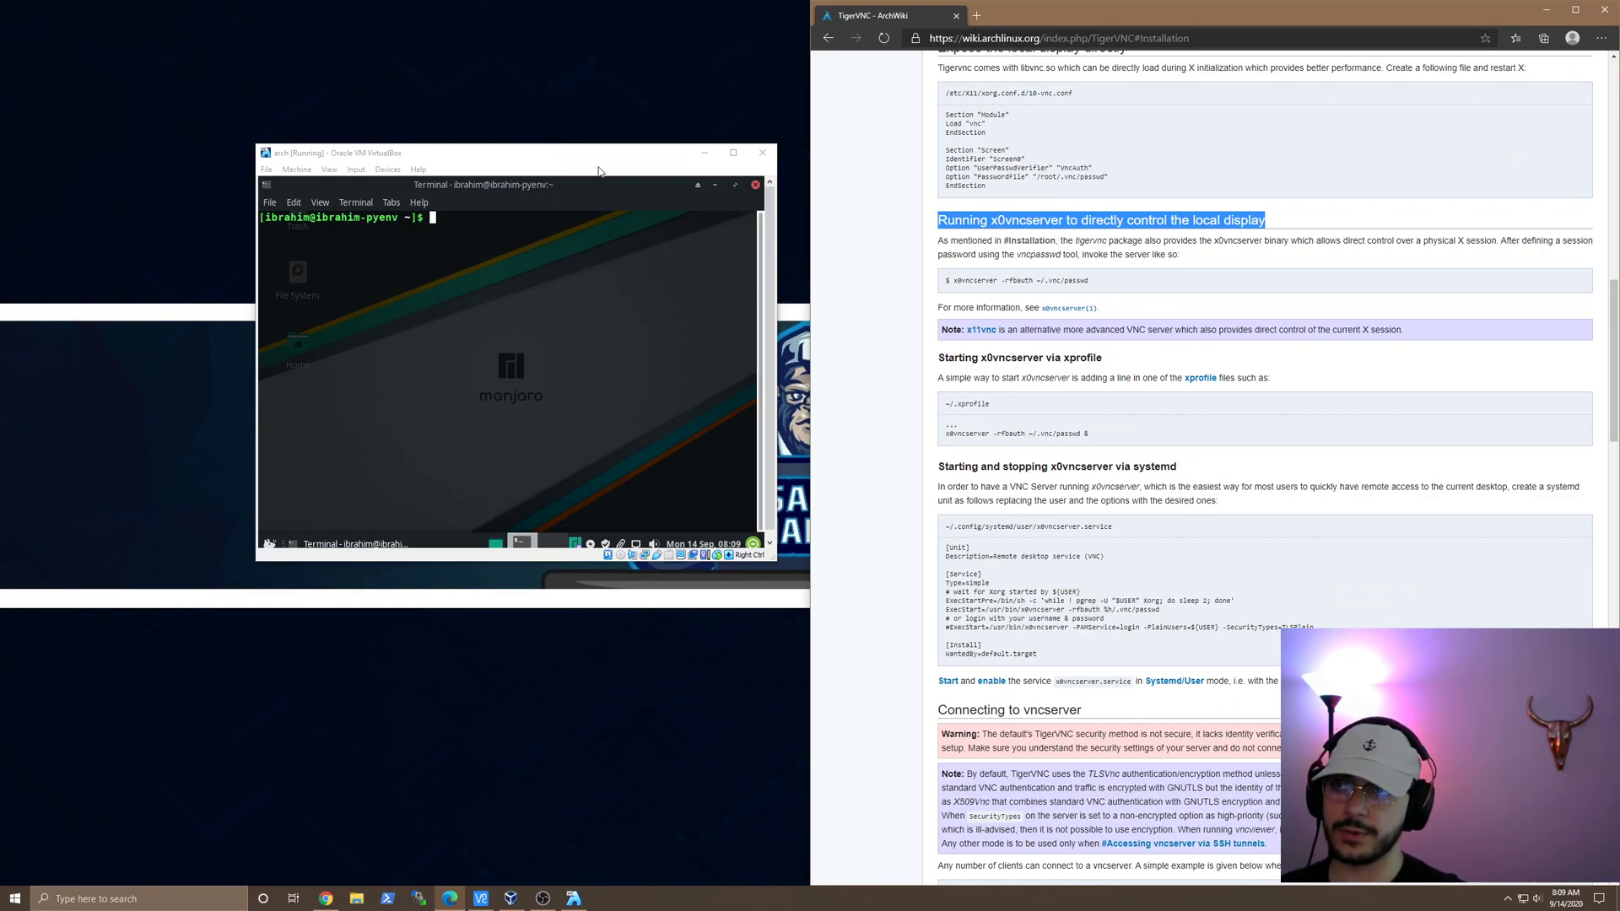
left_click_drag(598, 156, 583, 148)
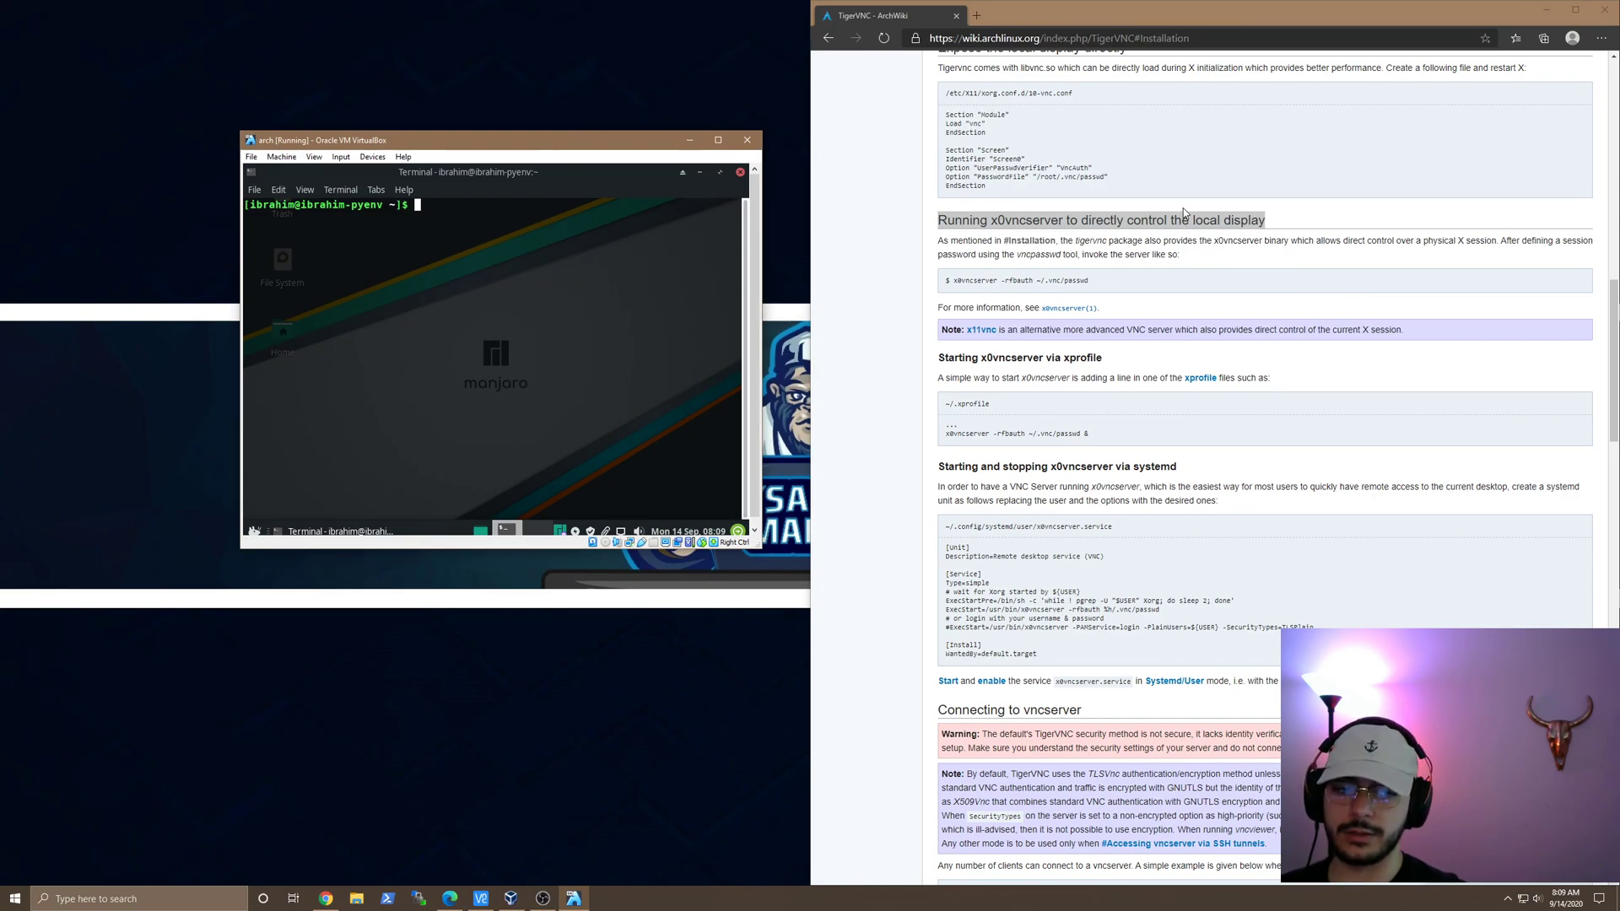
left_click(893, 228)
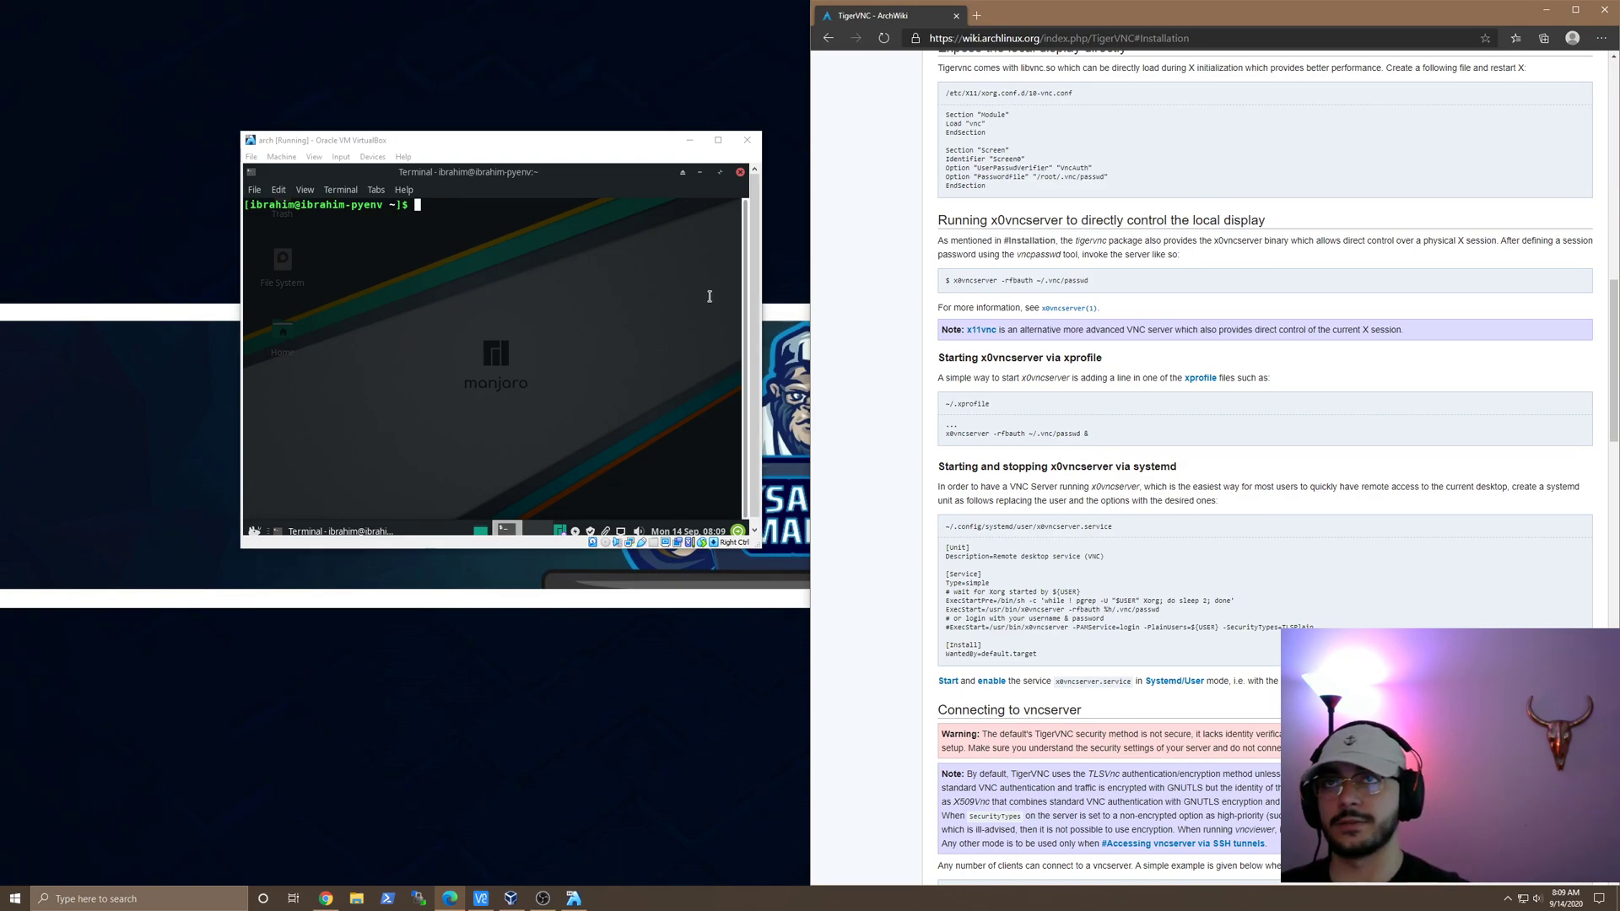
left_click(755, 300)
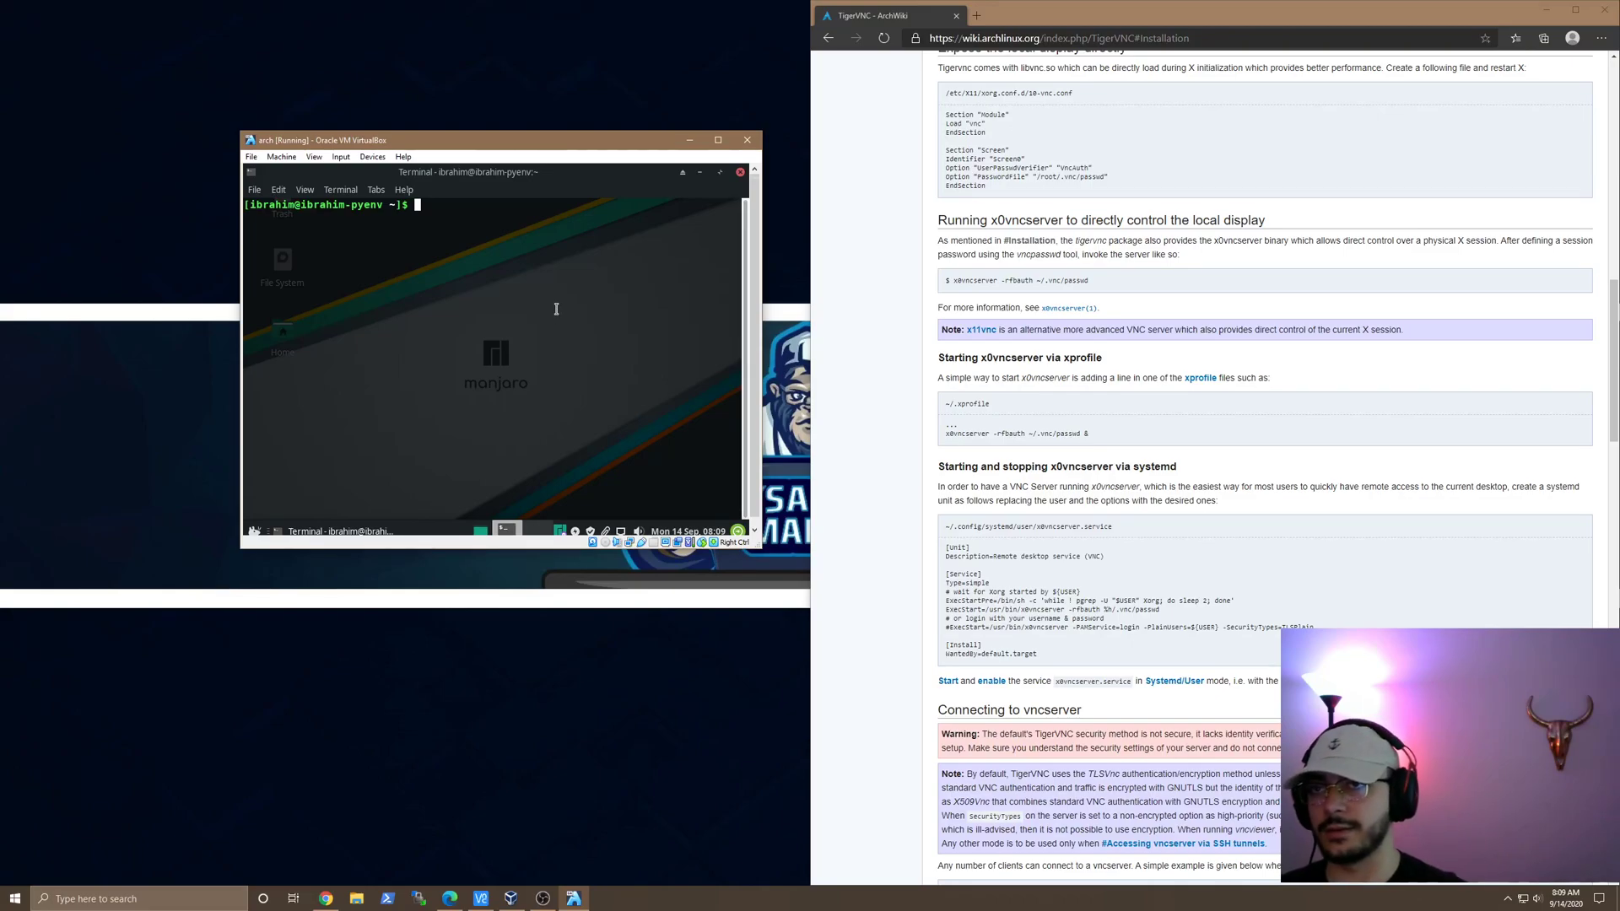
scroll(881, 327, "up", 2)
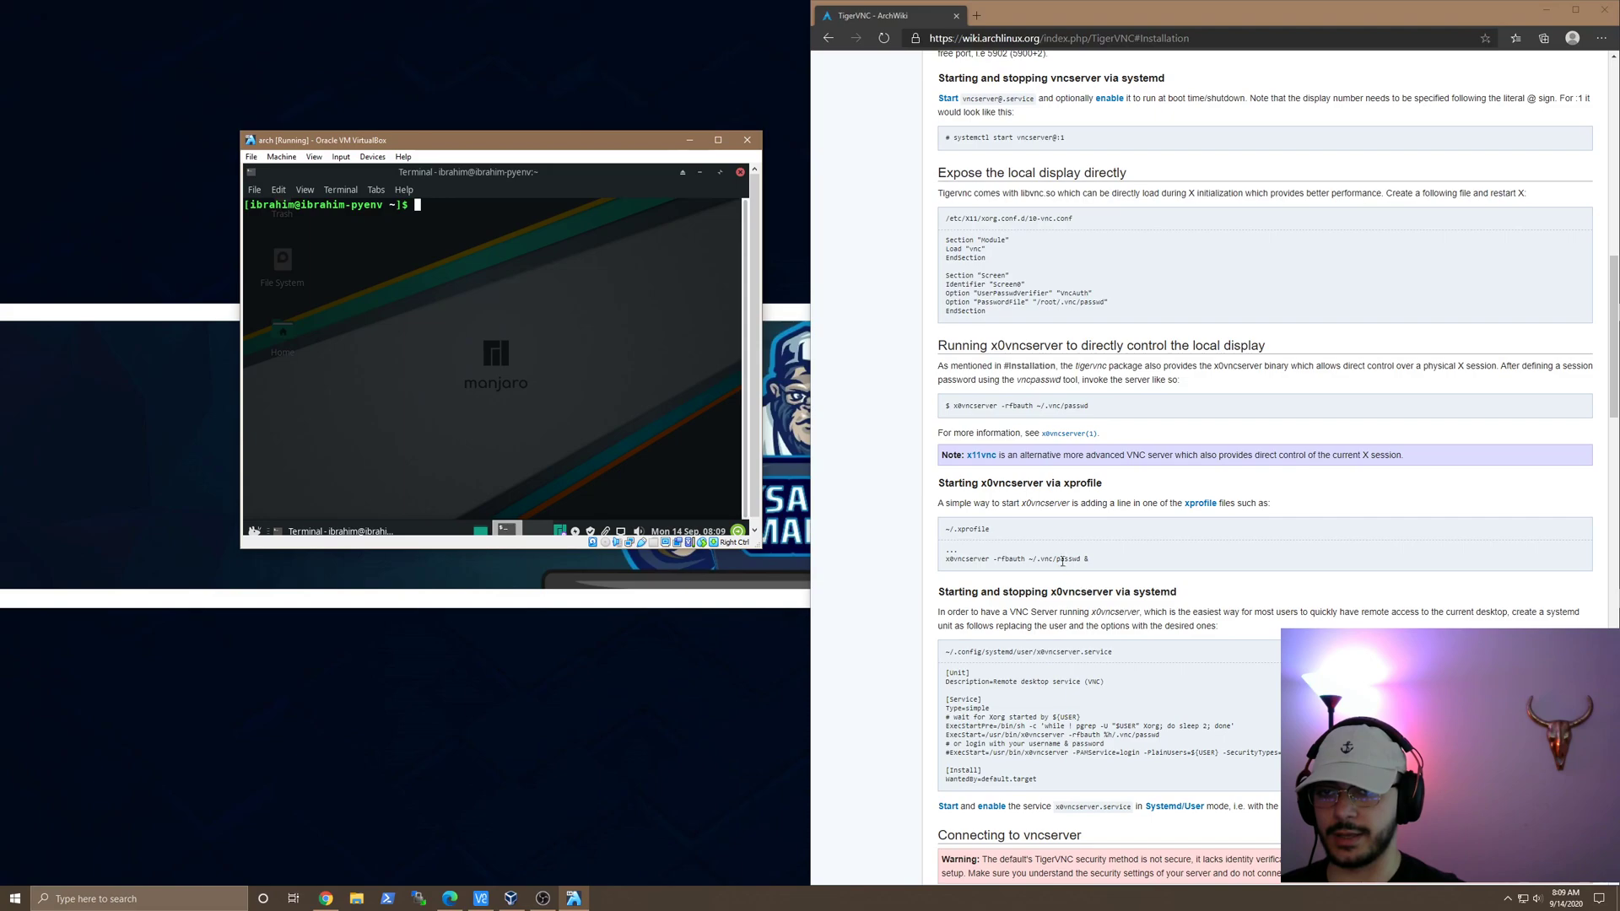
left_click_drag(1108, 570, 943, 559)
right_click(939, 562)
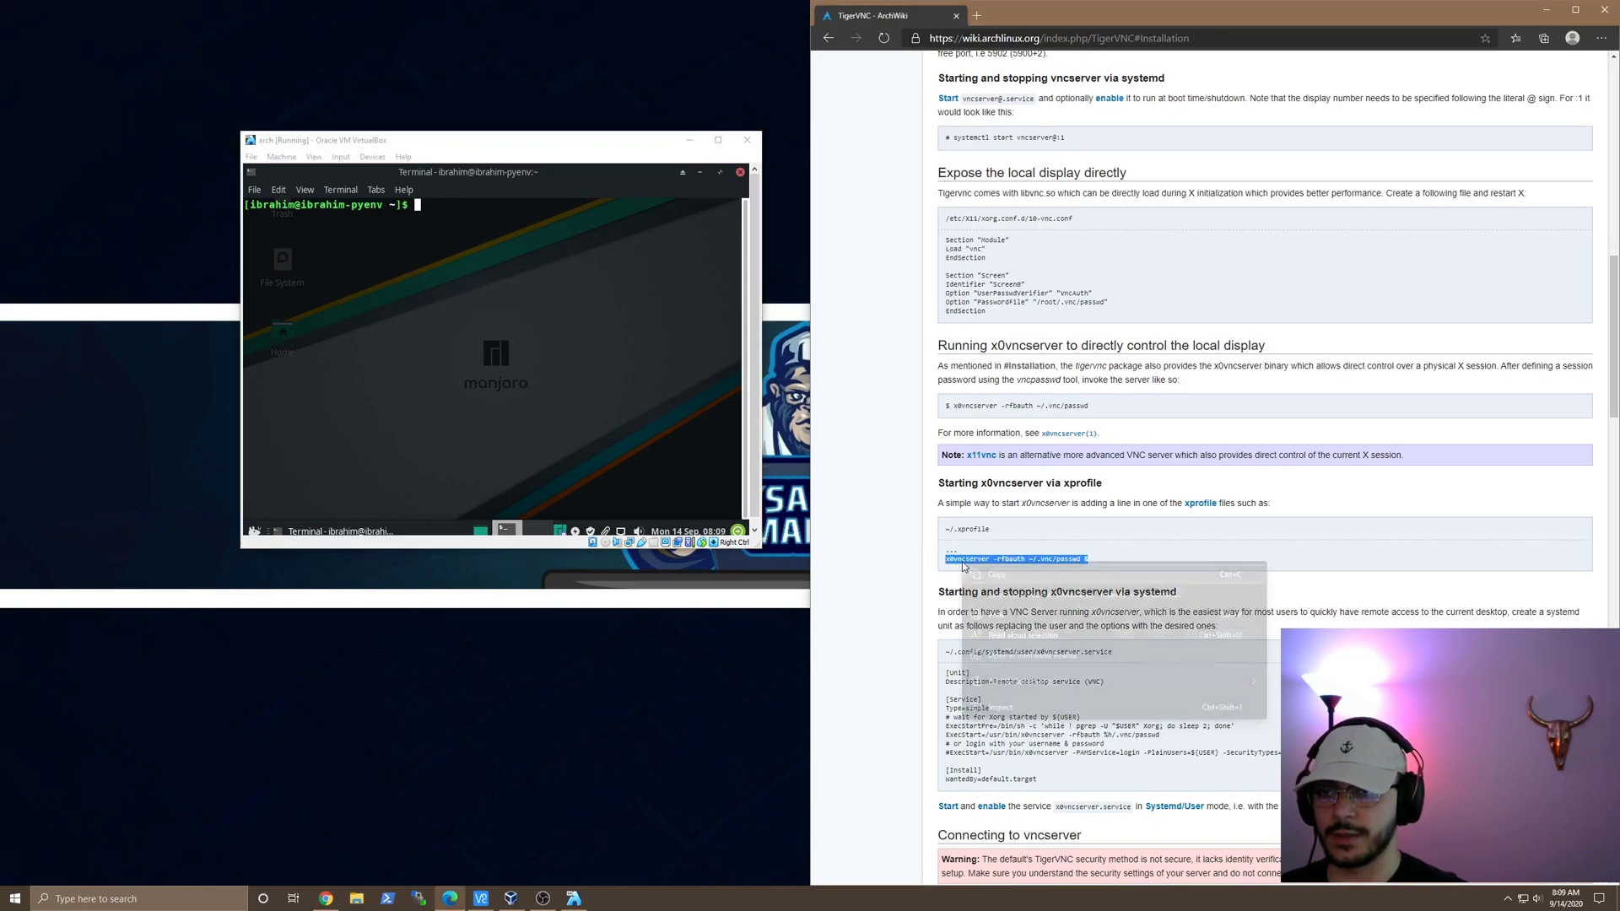
left_click(923, 564)
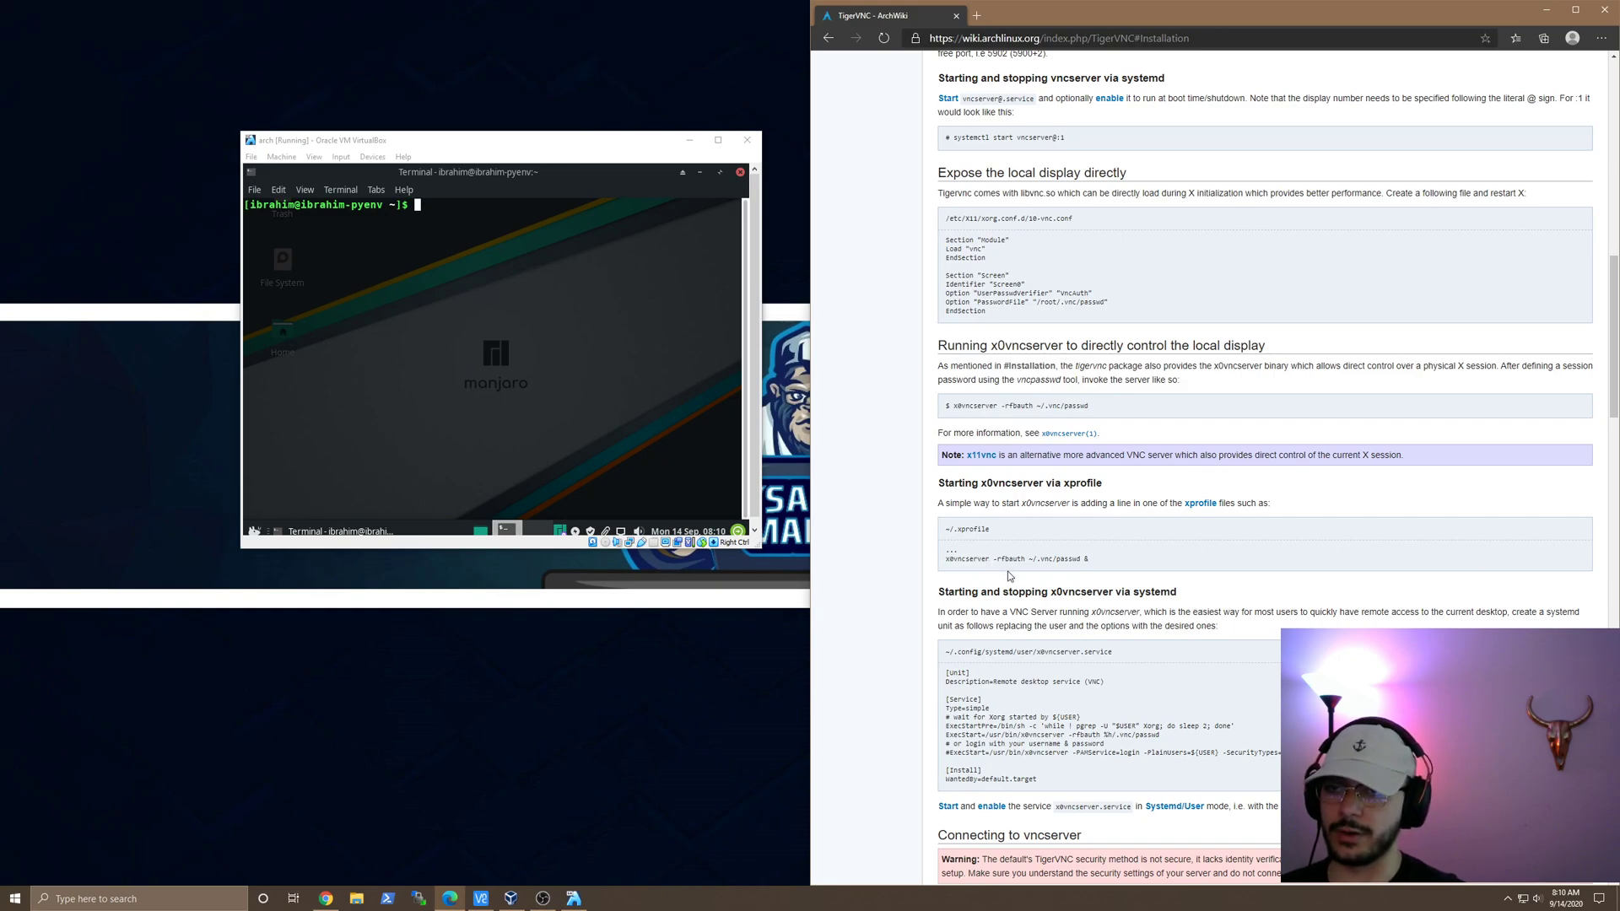
key("alt+Tab")
left_click_drag(1031, 559, 1090, 559)
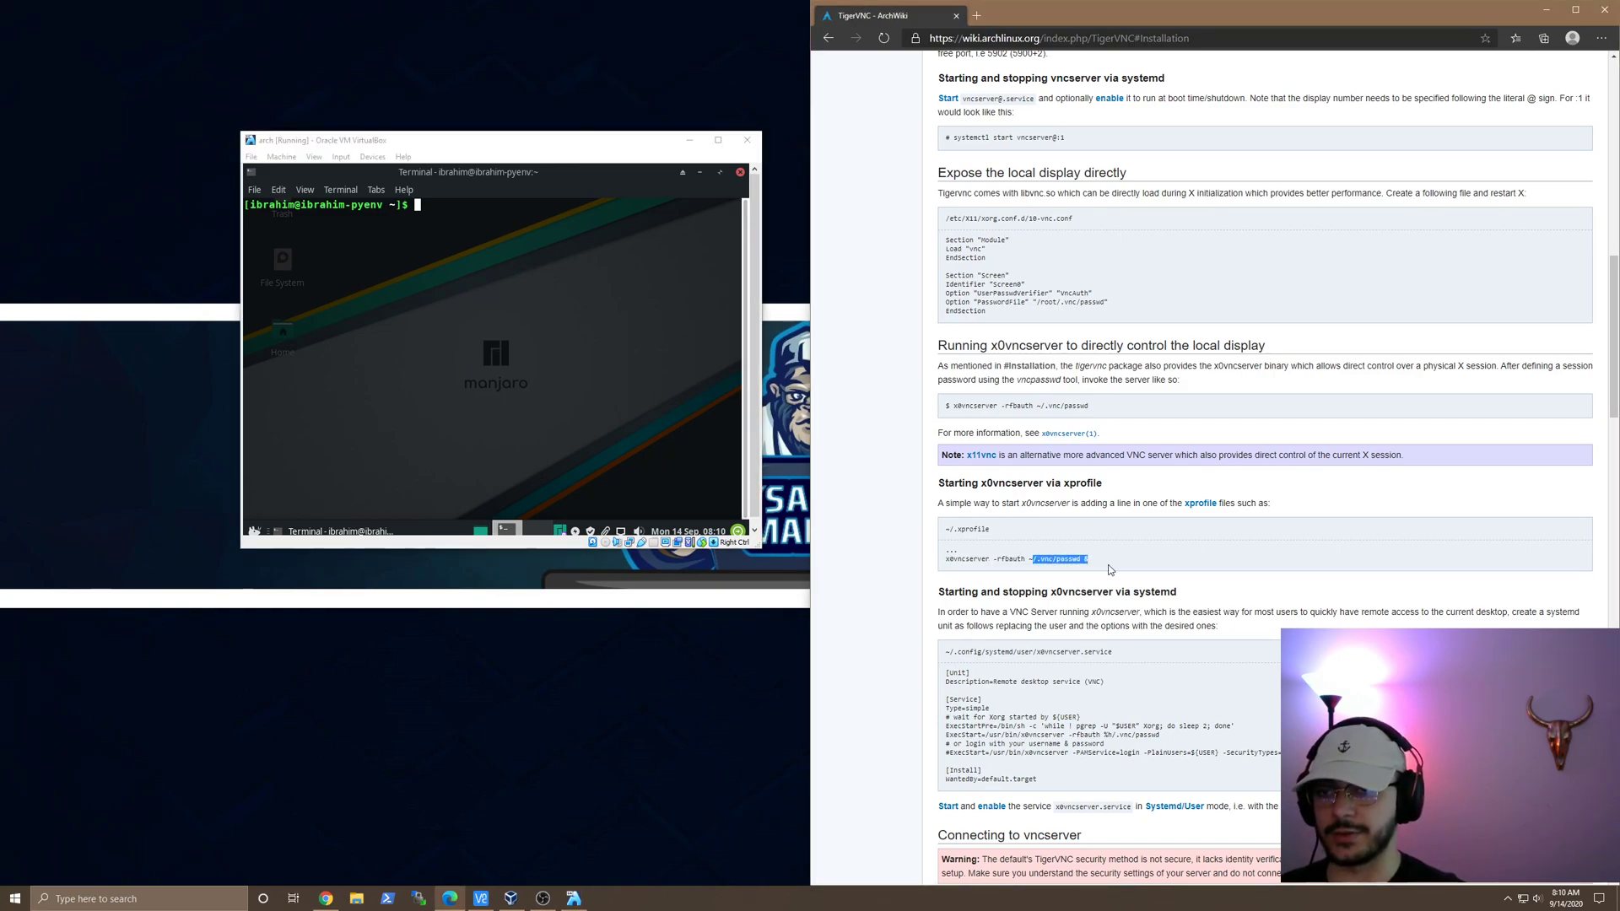
left_click(453, 191)
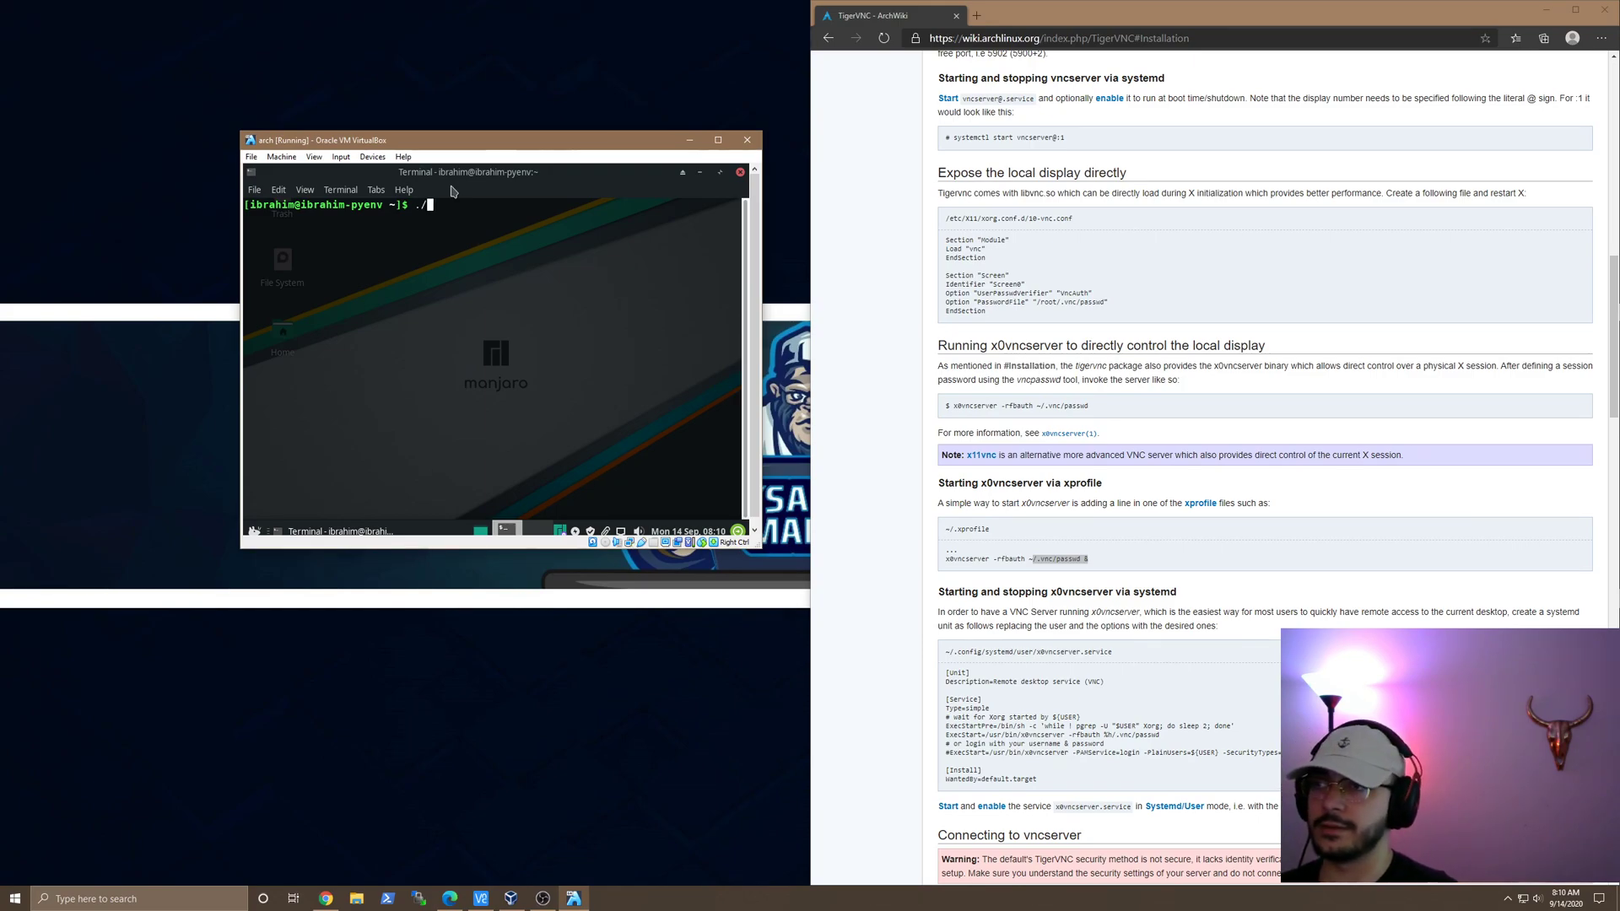
type("~/")
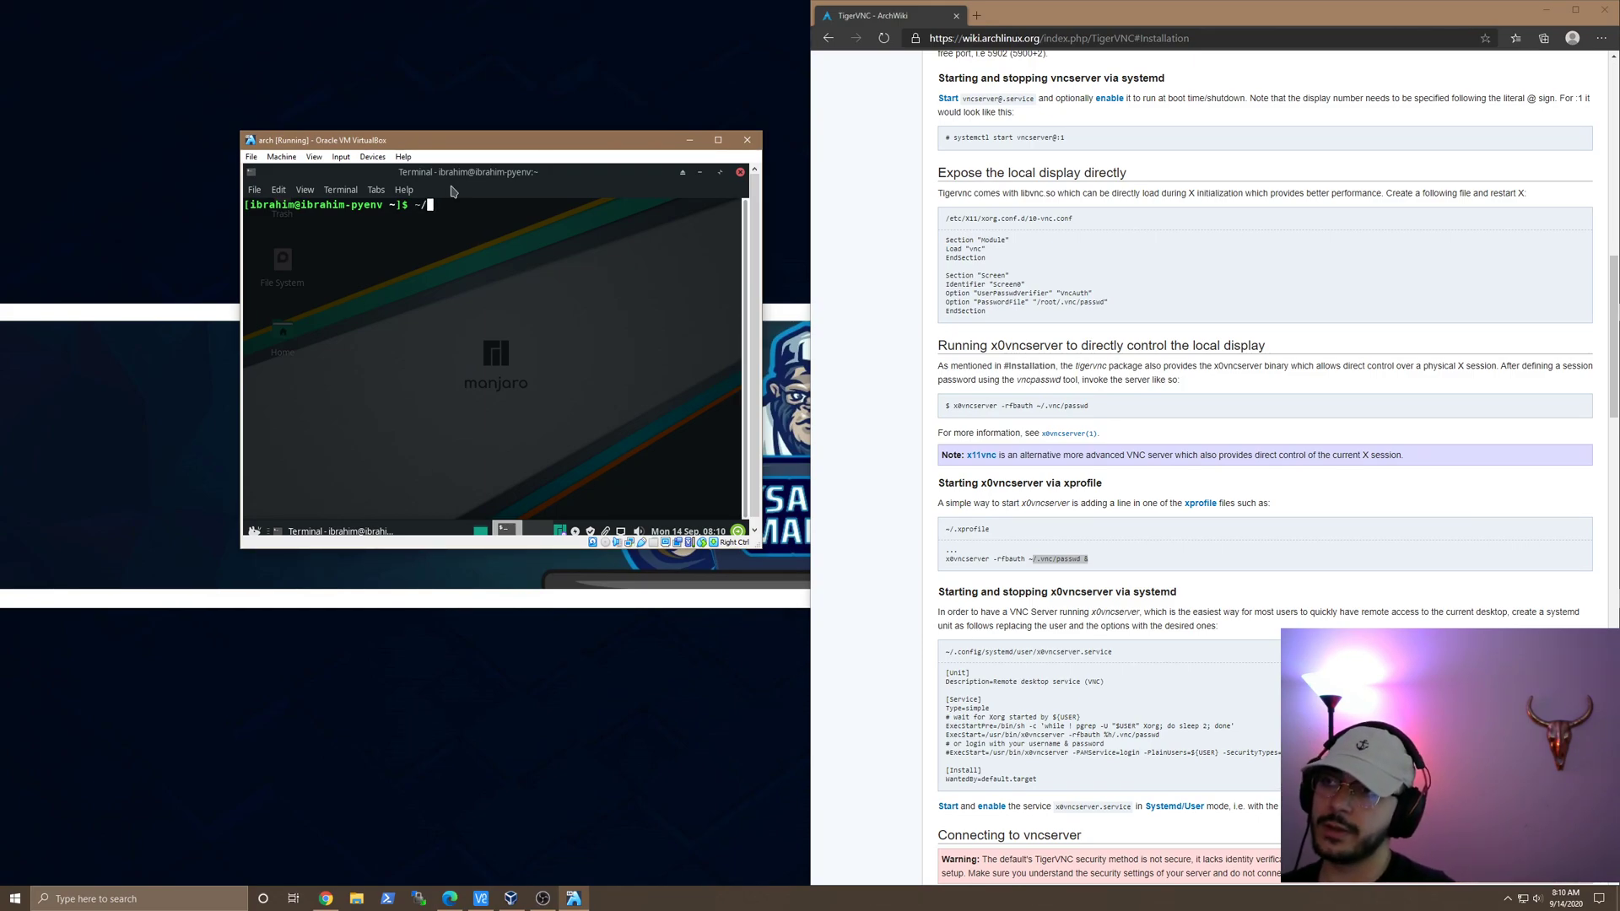
type(".vnc")
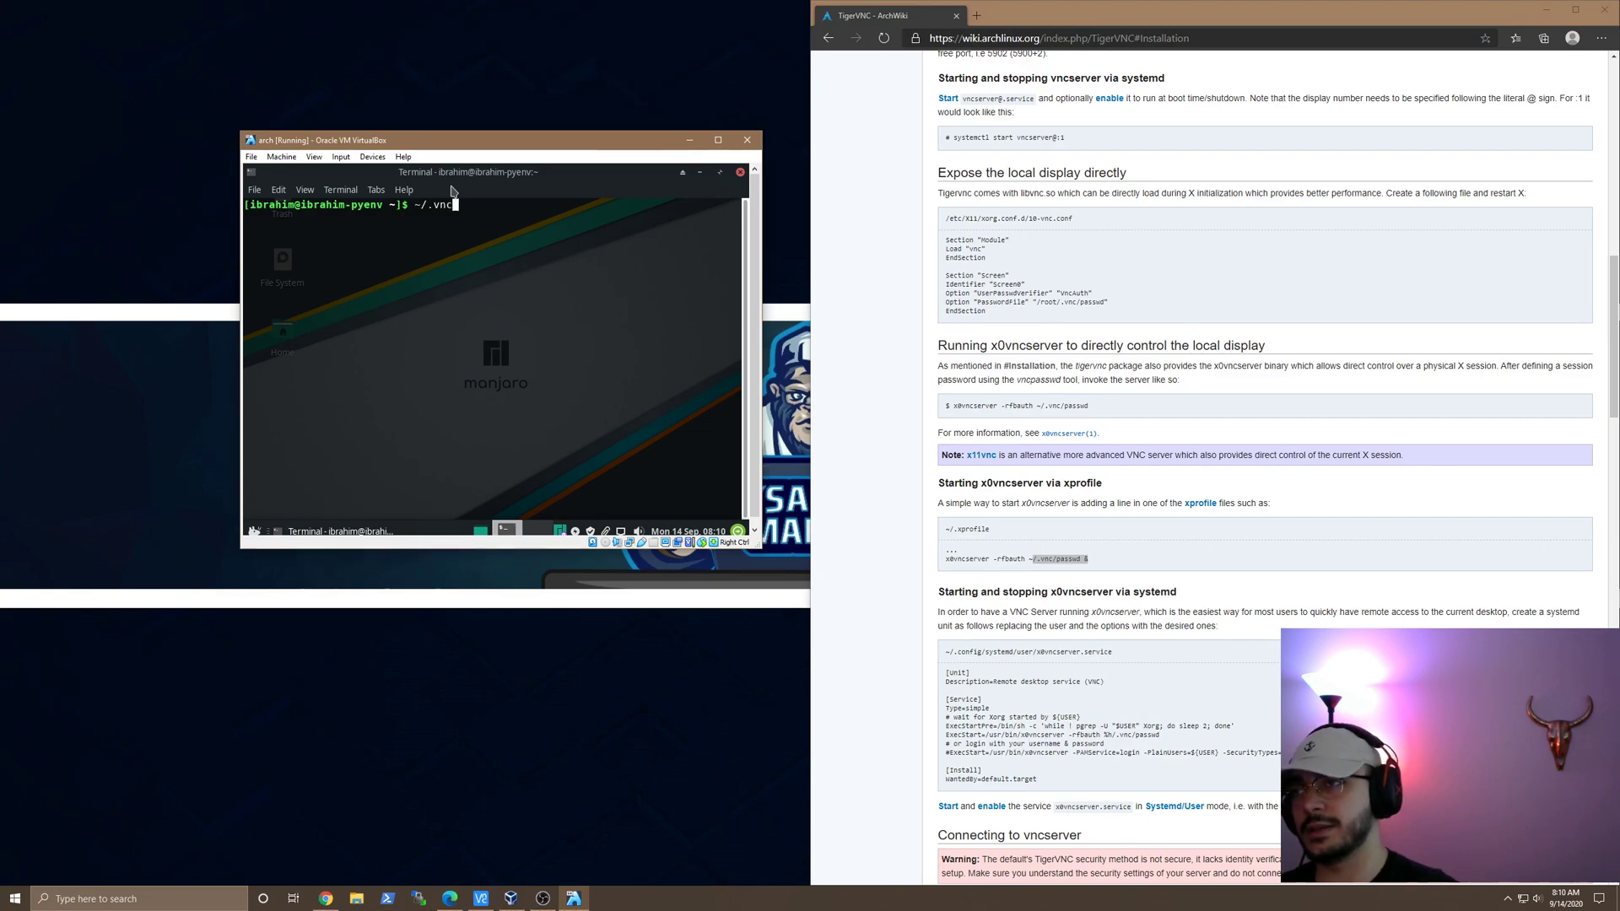
type("/passwd")
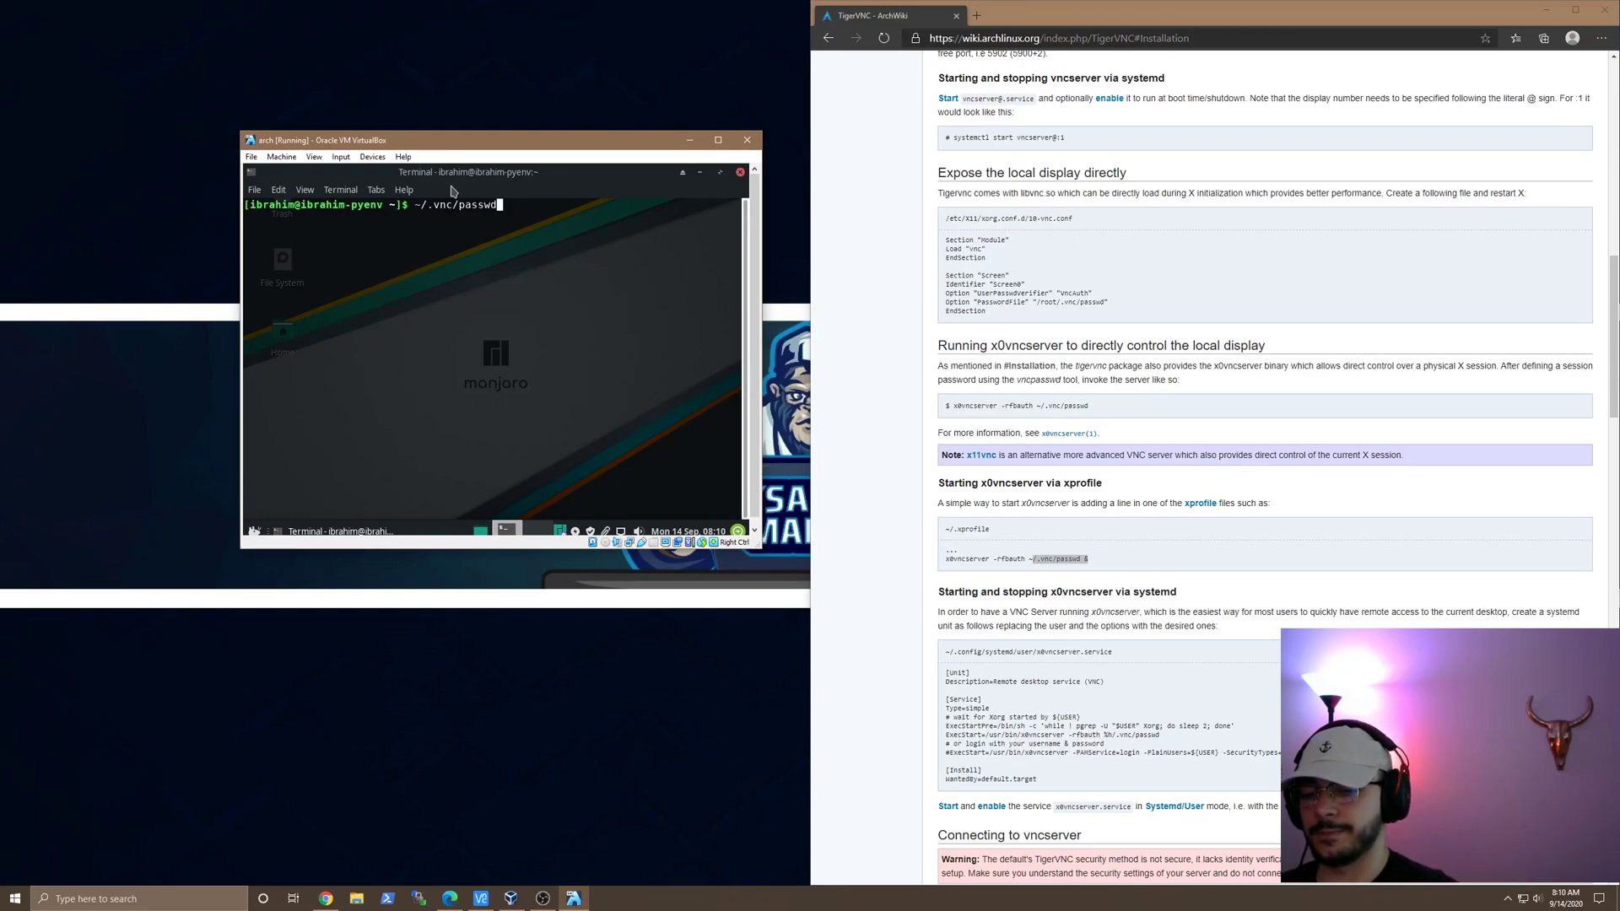
key("BackSpace")
key("BackSpace")
key("BackSpace")
key("BackSpace")
key("BackSpace")
key("BackSpace")
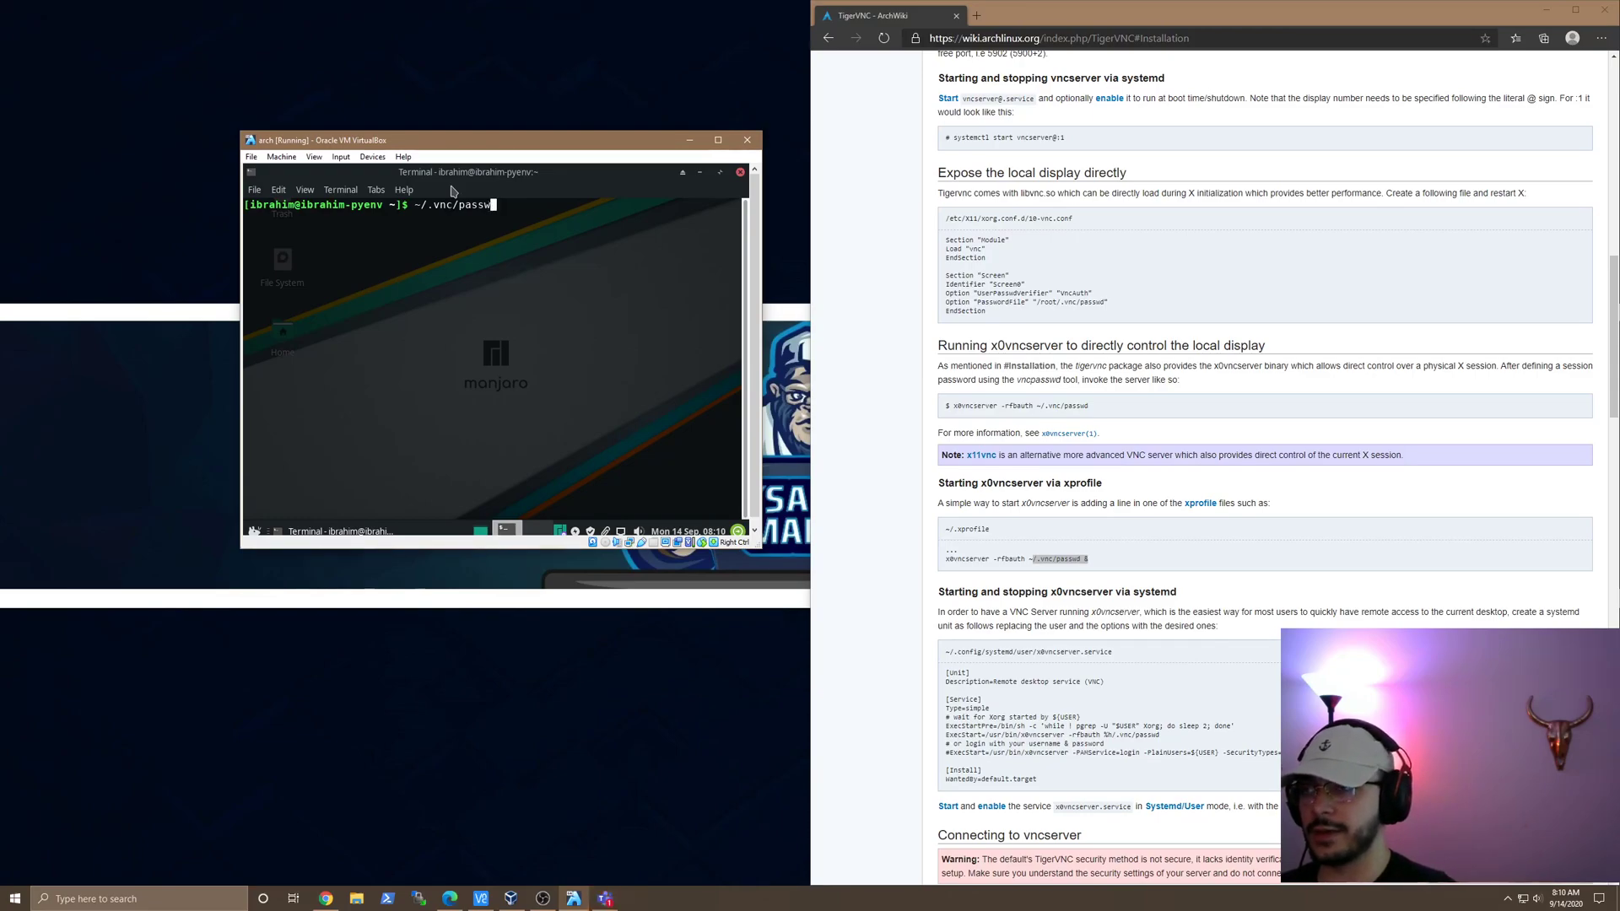
key("BackSpace")
key("BackSpace")
key("BackSpace")
key("BackSpace")
key("BackSpace")
key("BackSpace")
key("BackSpace")
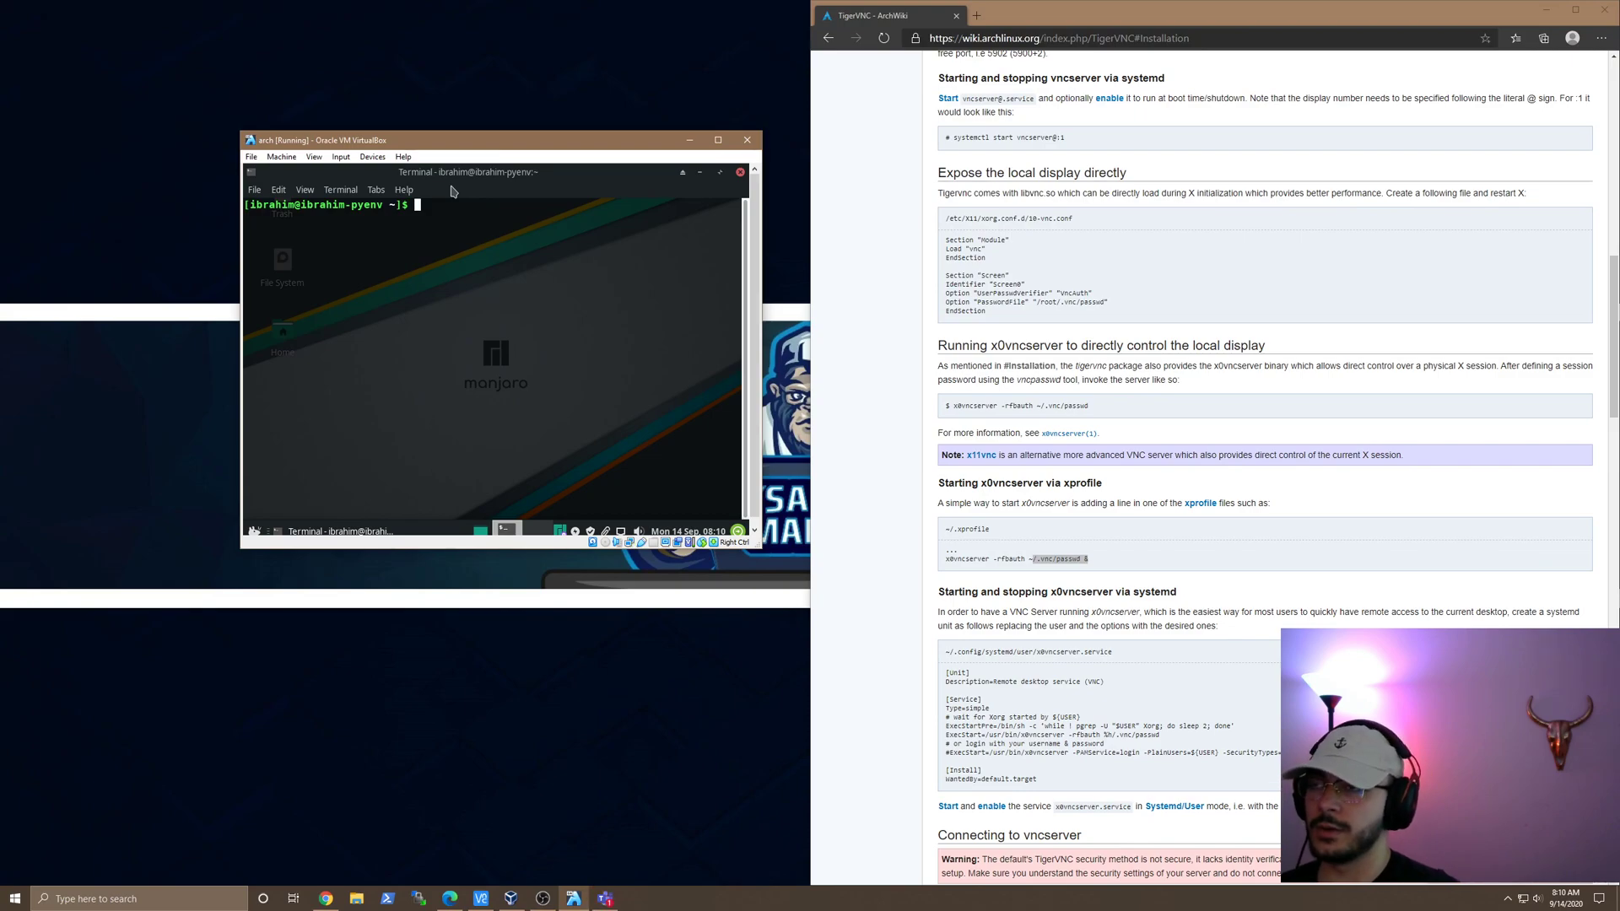
Step: Run vncpasswd in the Manjaro terminal and enter a VNC password at the prompt
type("vncpass")
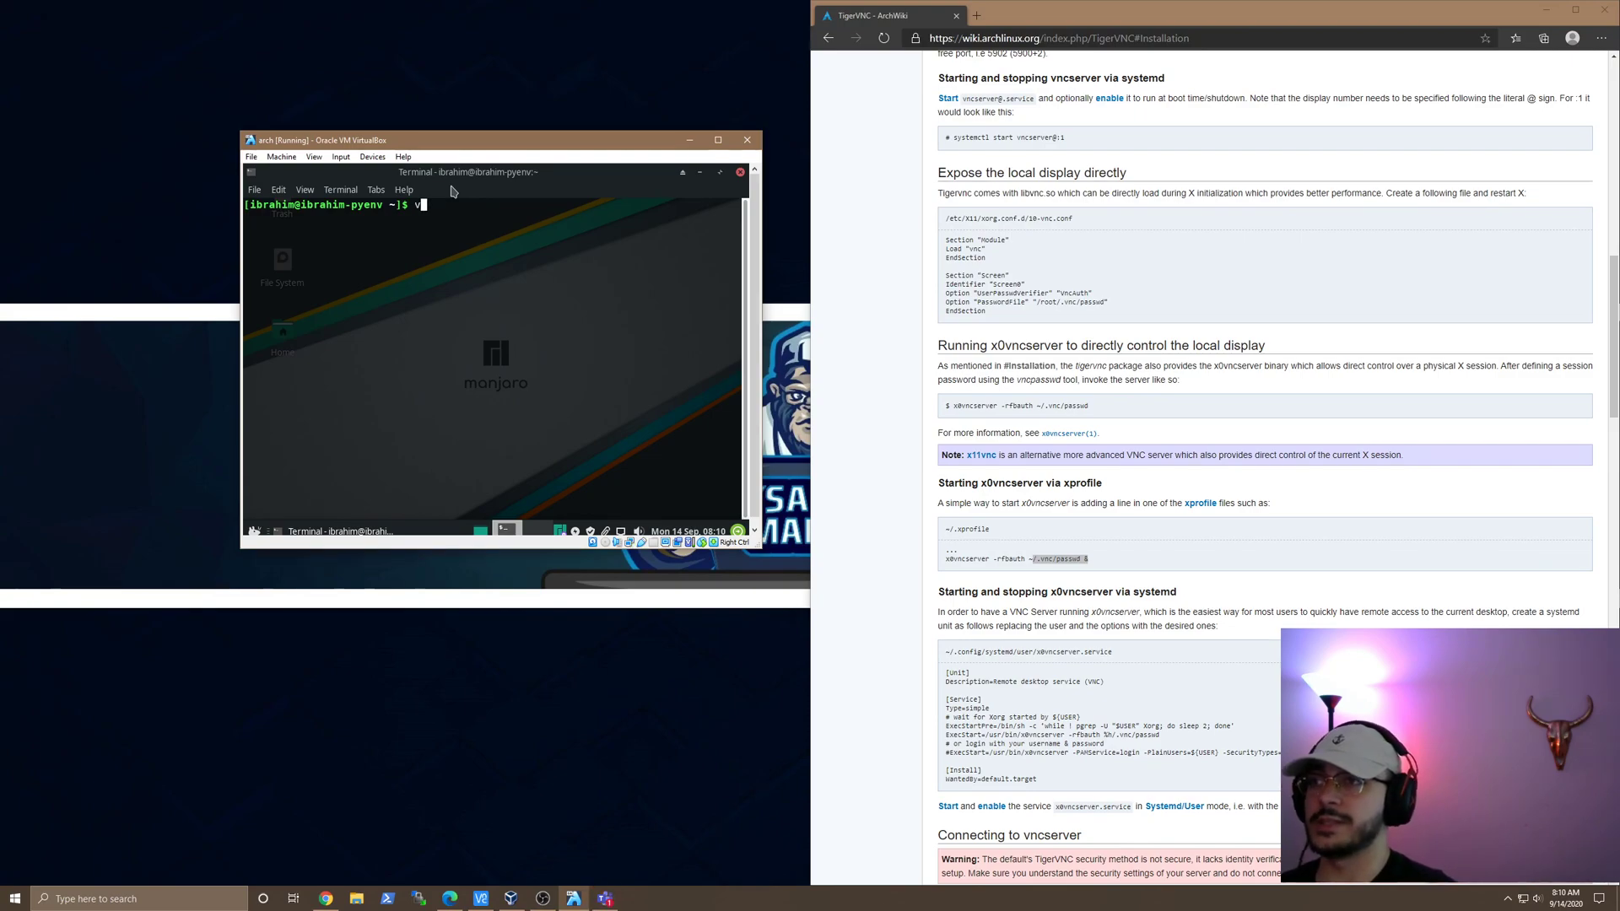
type("wd")
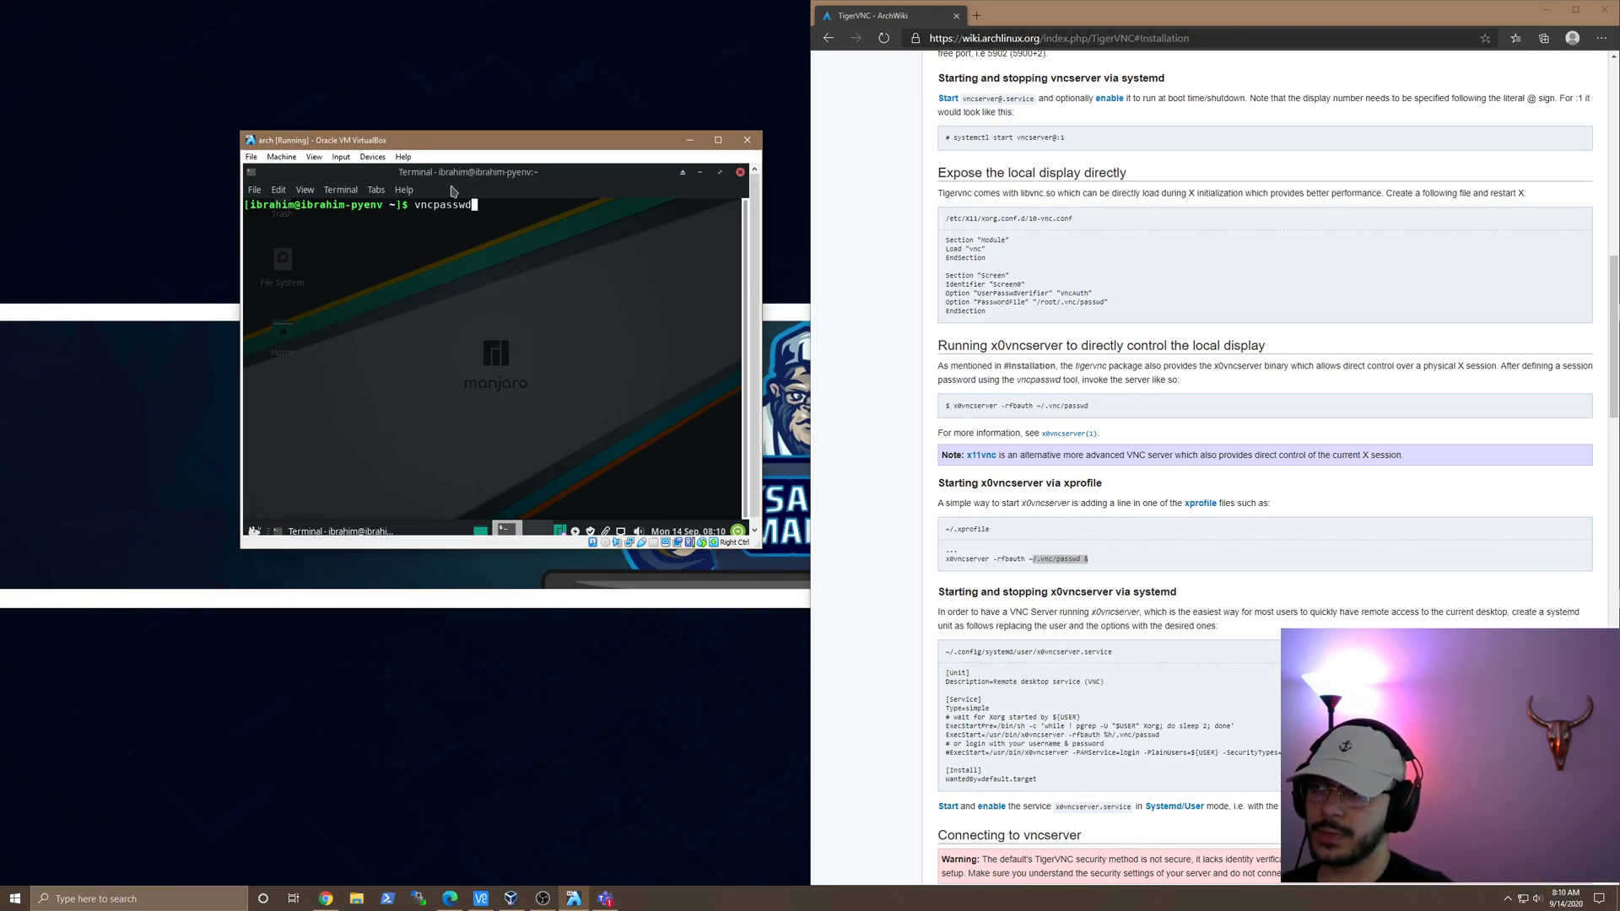
key("Return")
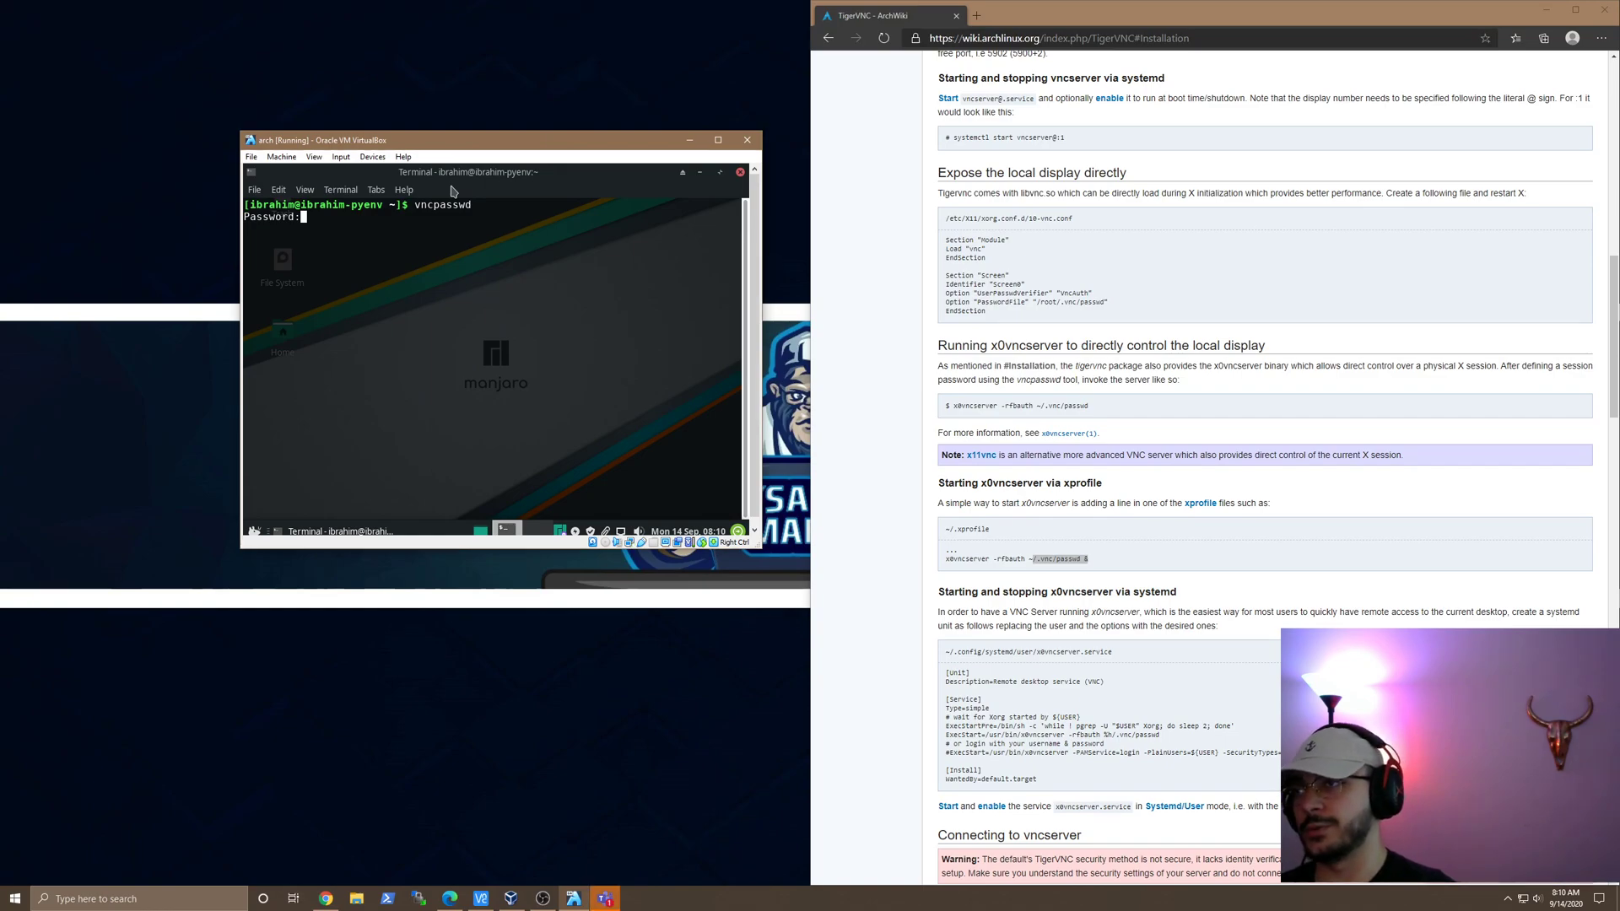
key("ctrl+c")
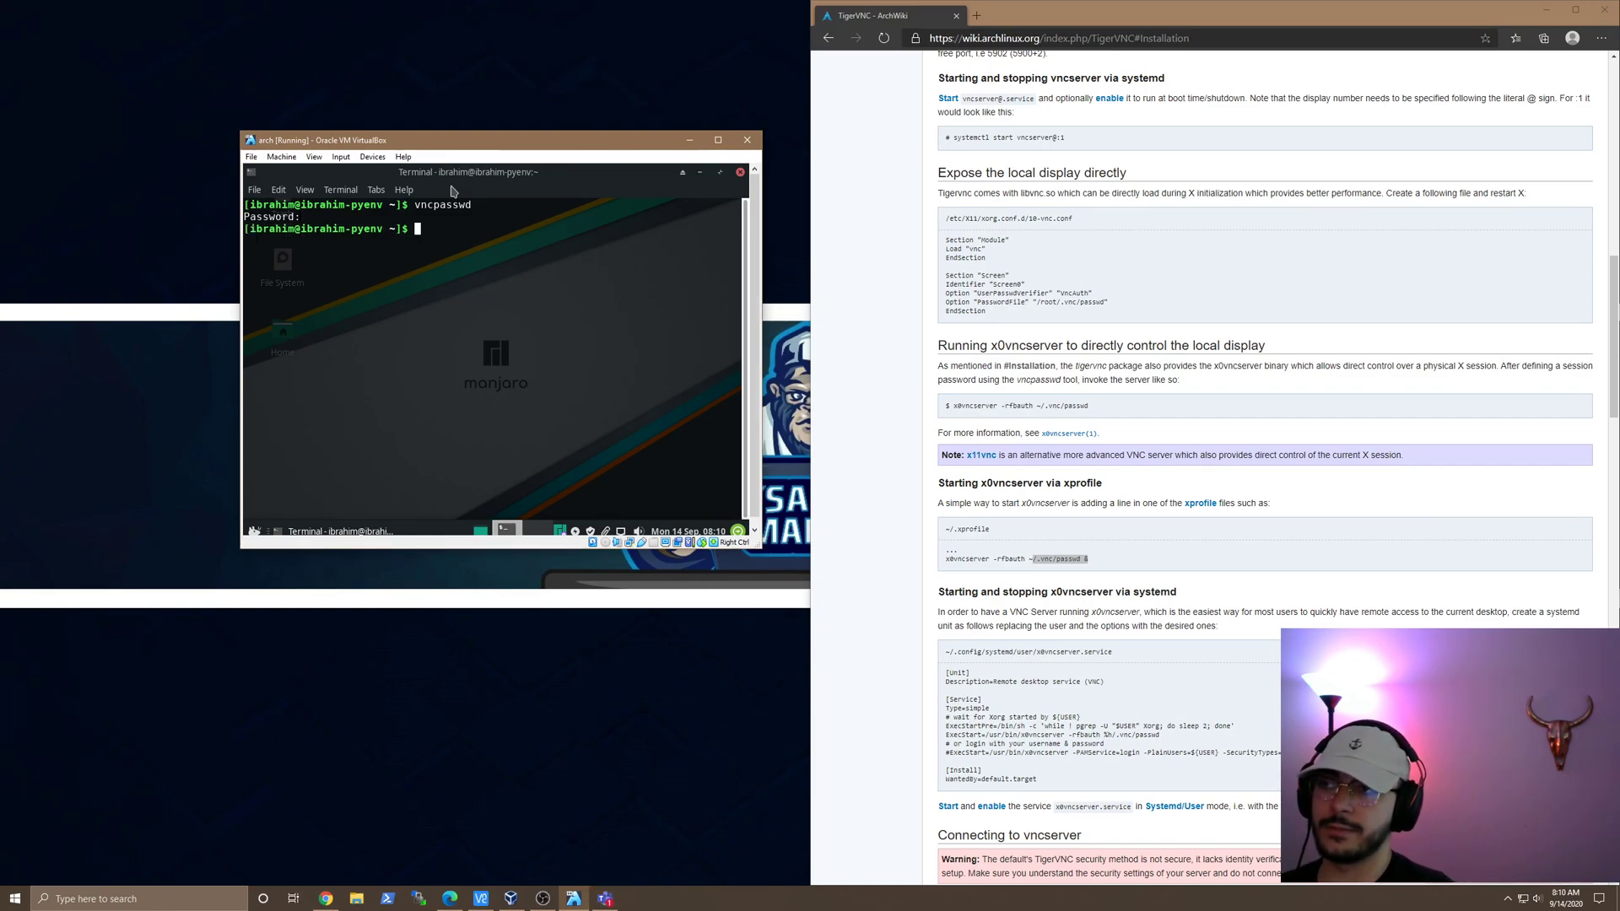
left_click(1072, 559)
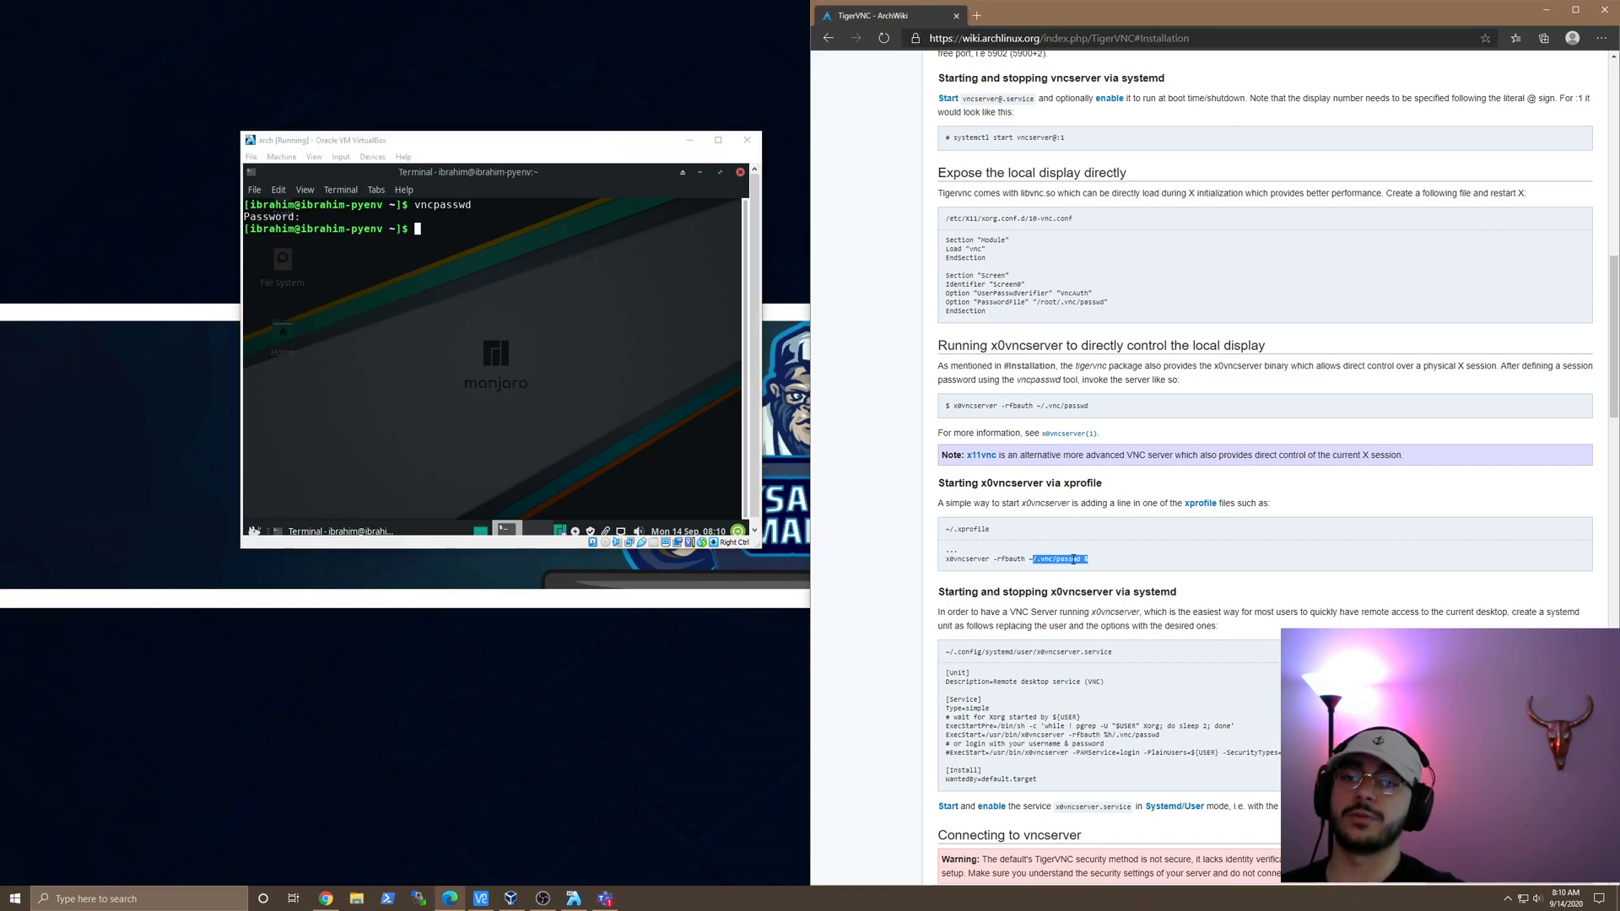
Step: Connect VNC Viewer to 10.0.0.10:5900 with the VNC password, then move the session window up-right
left_click(481, 897)
double_click(615, 401)
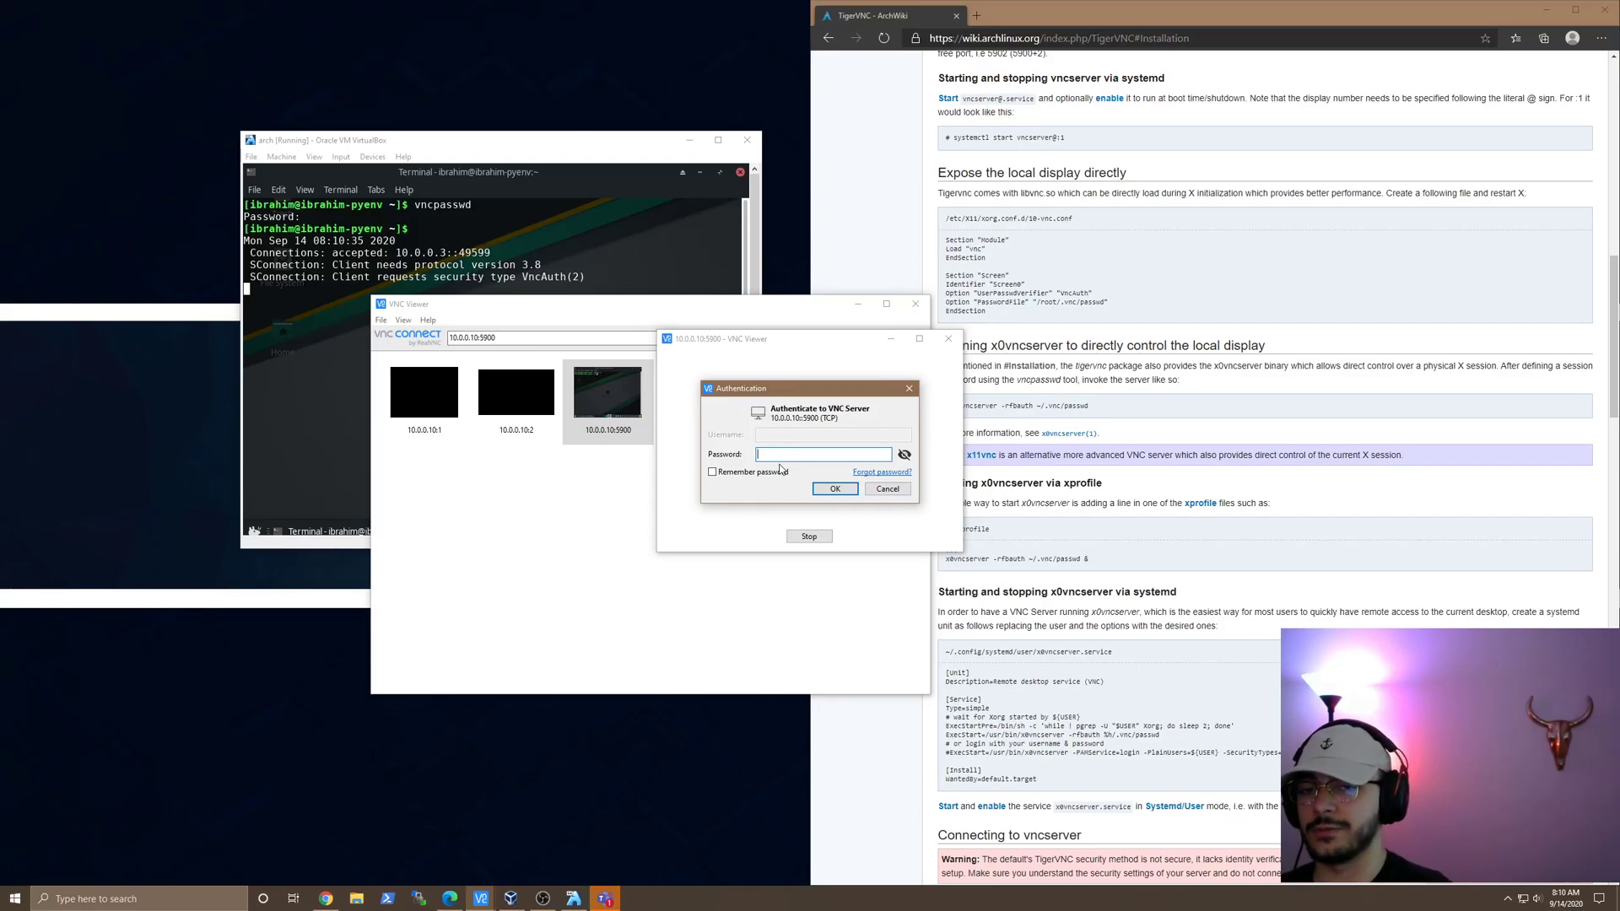
type("12345678")
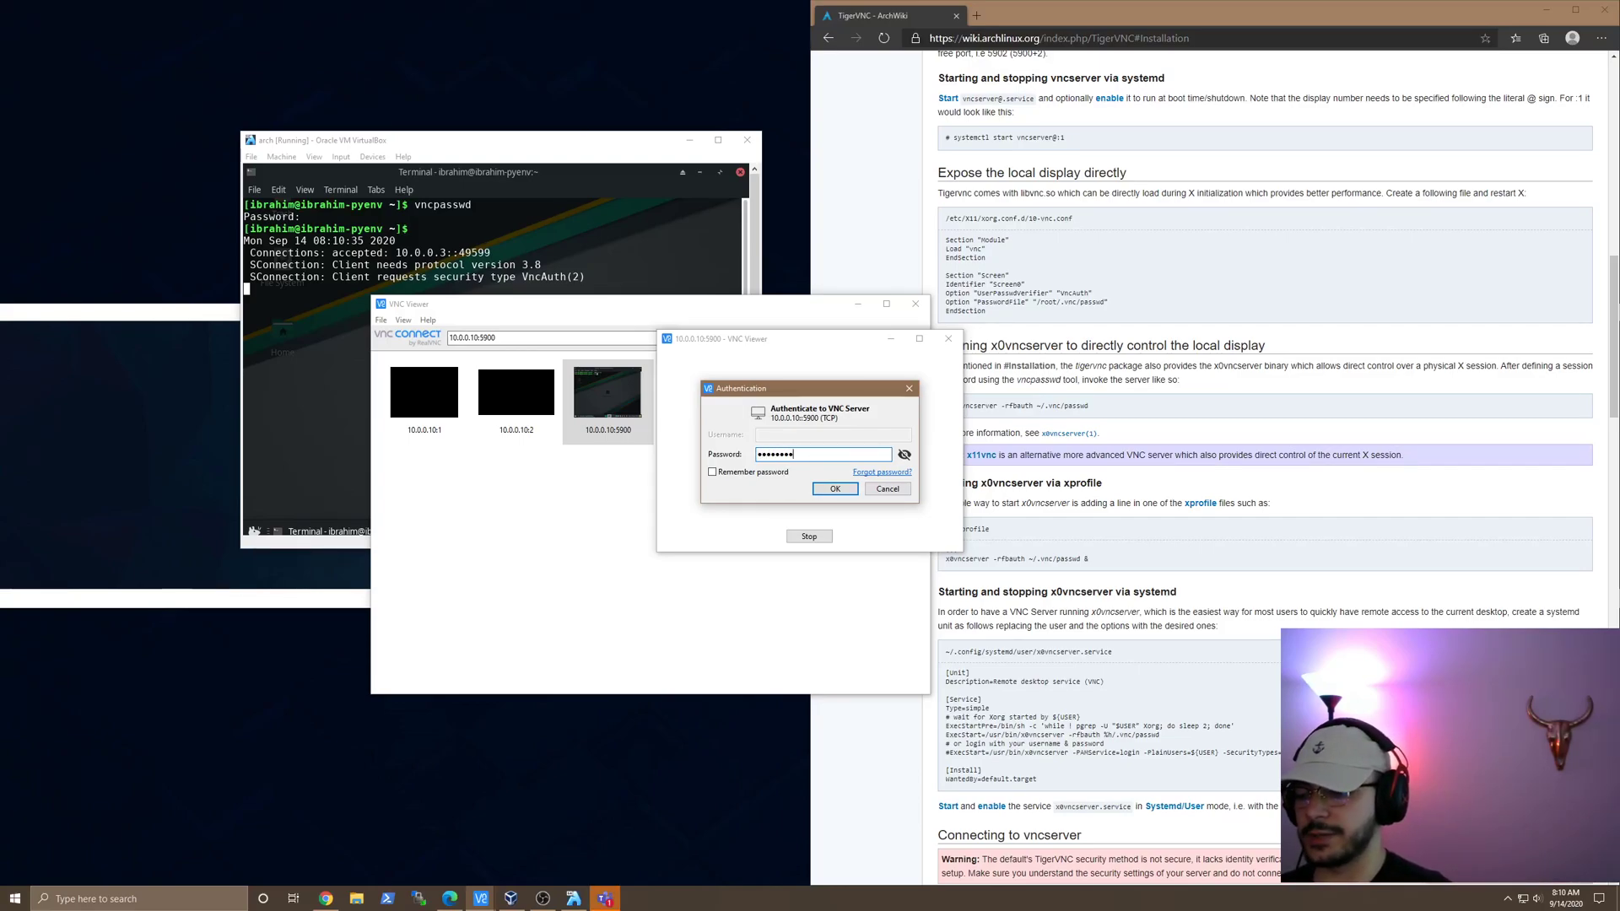
key("Return")
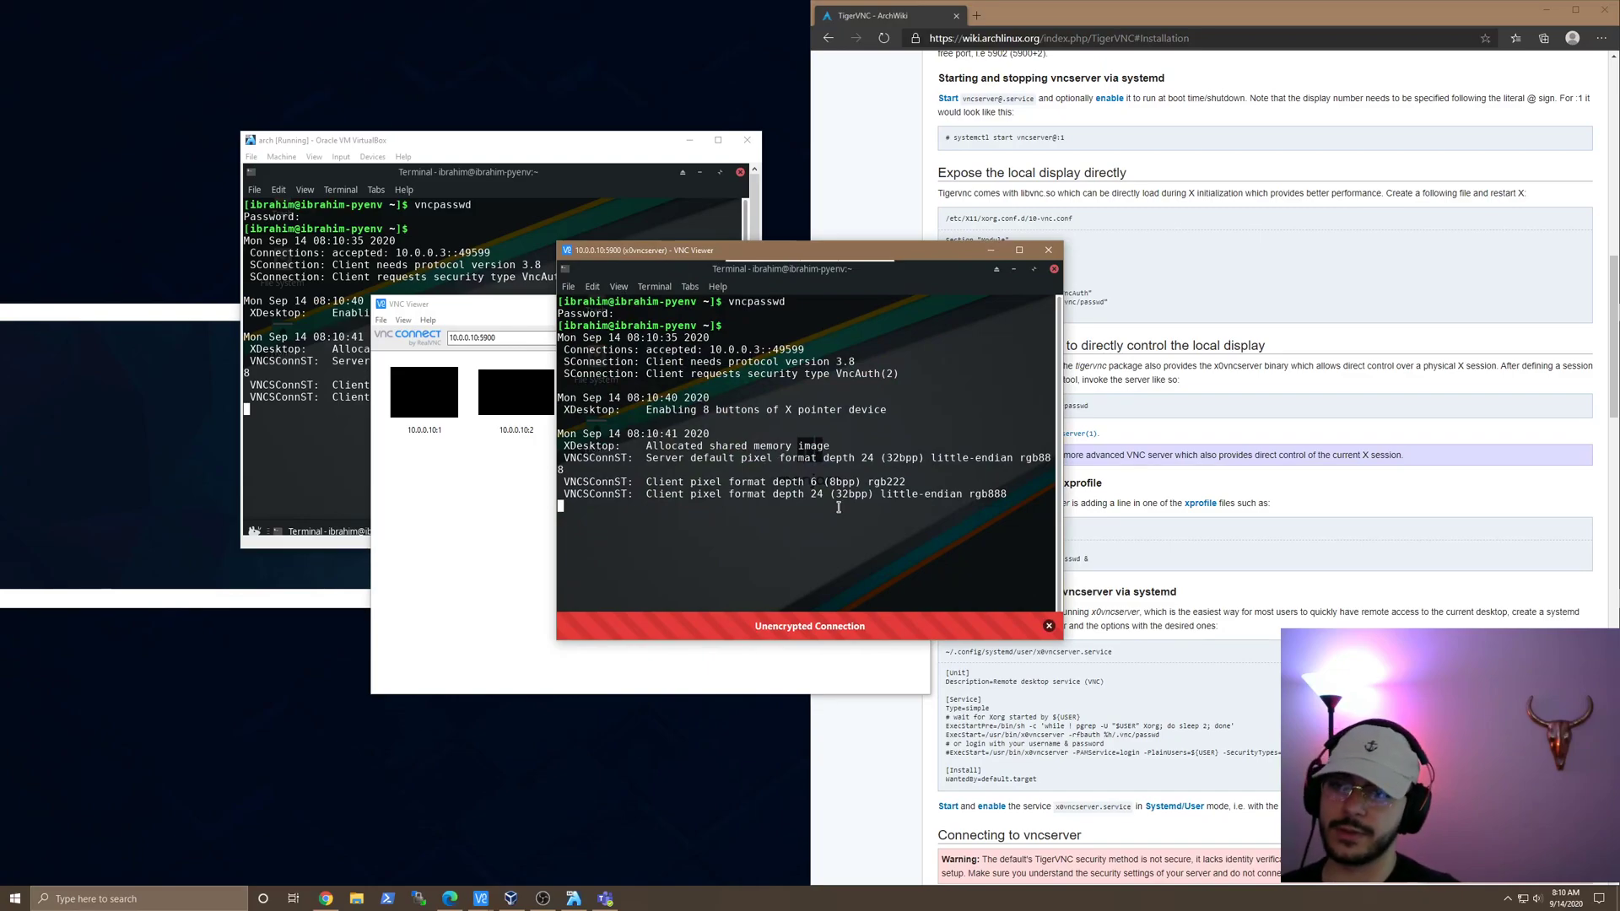
key("Return")
key("Return")
key("Return")
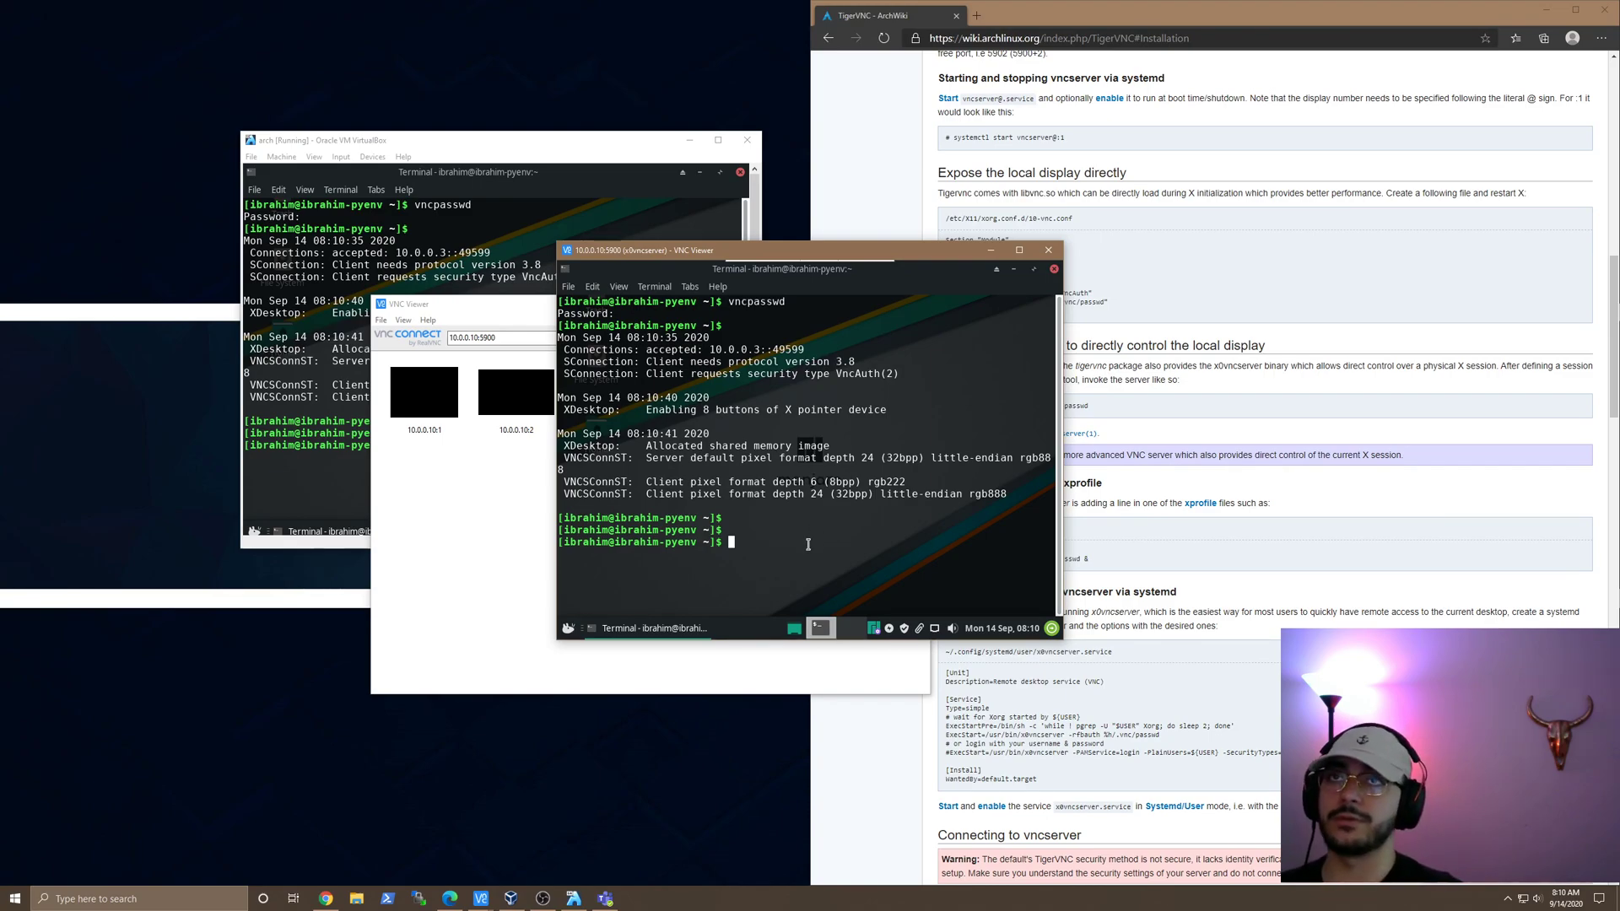
mouse_move(780, 268)
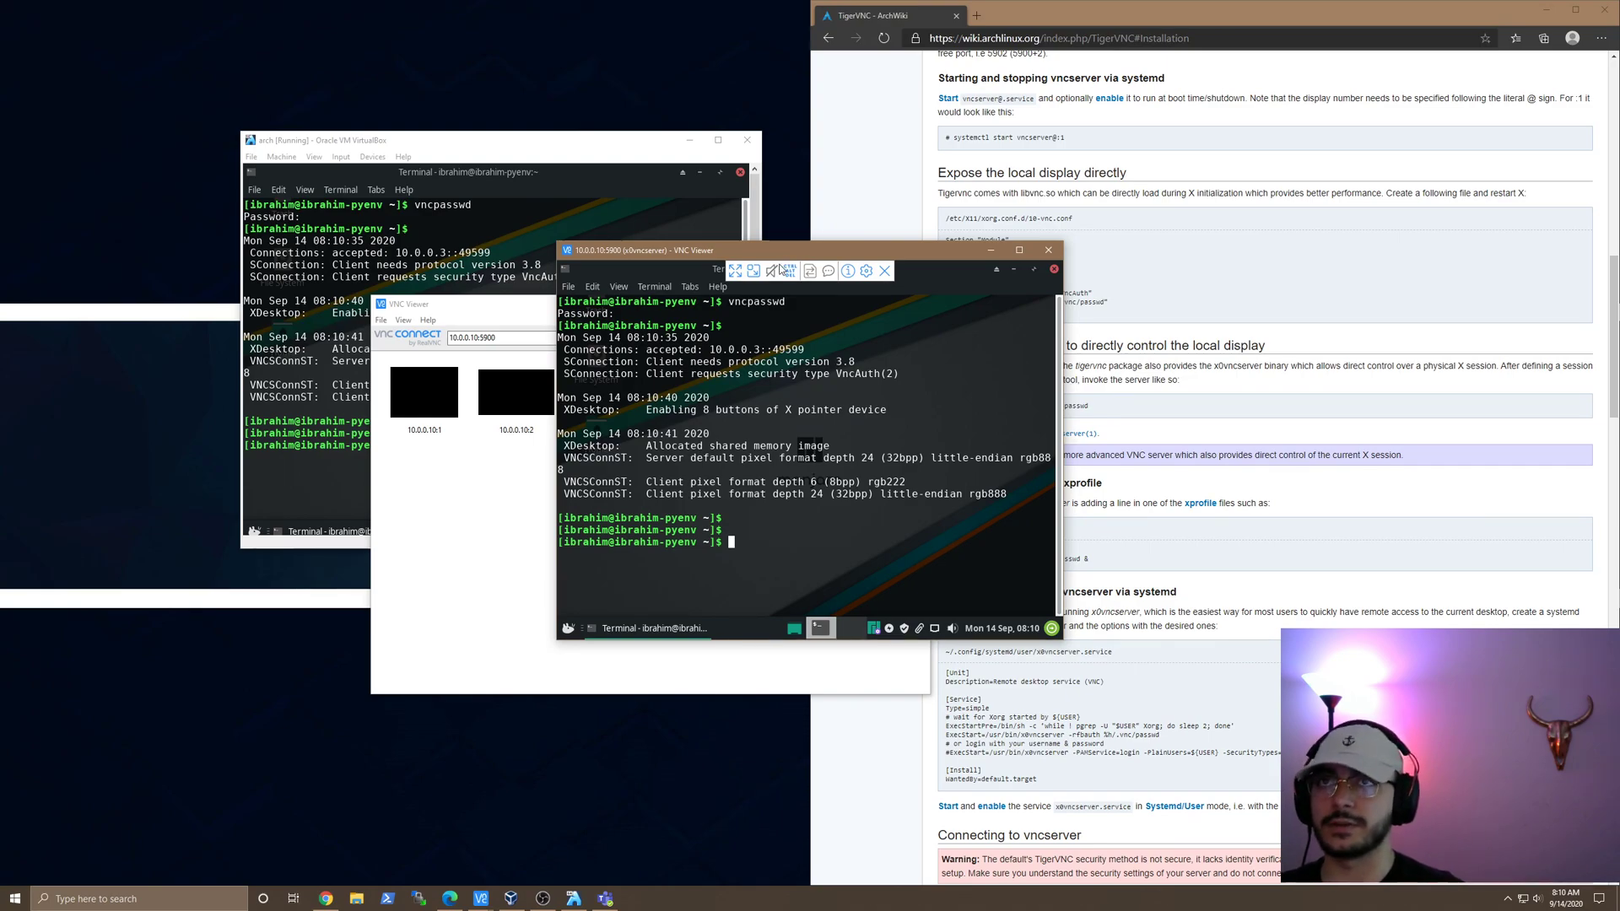
left_click_drag(811, 254, 1130, 154)
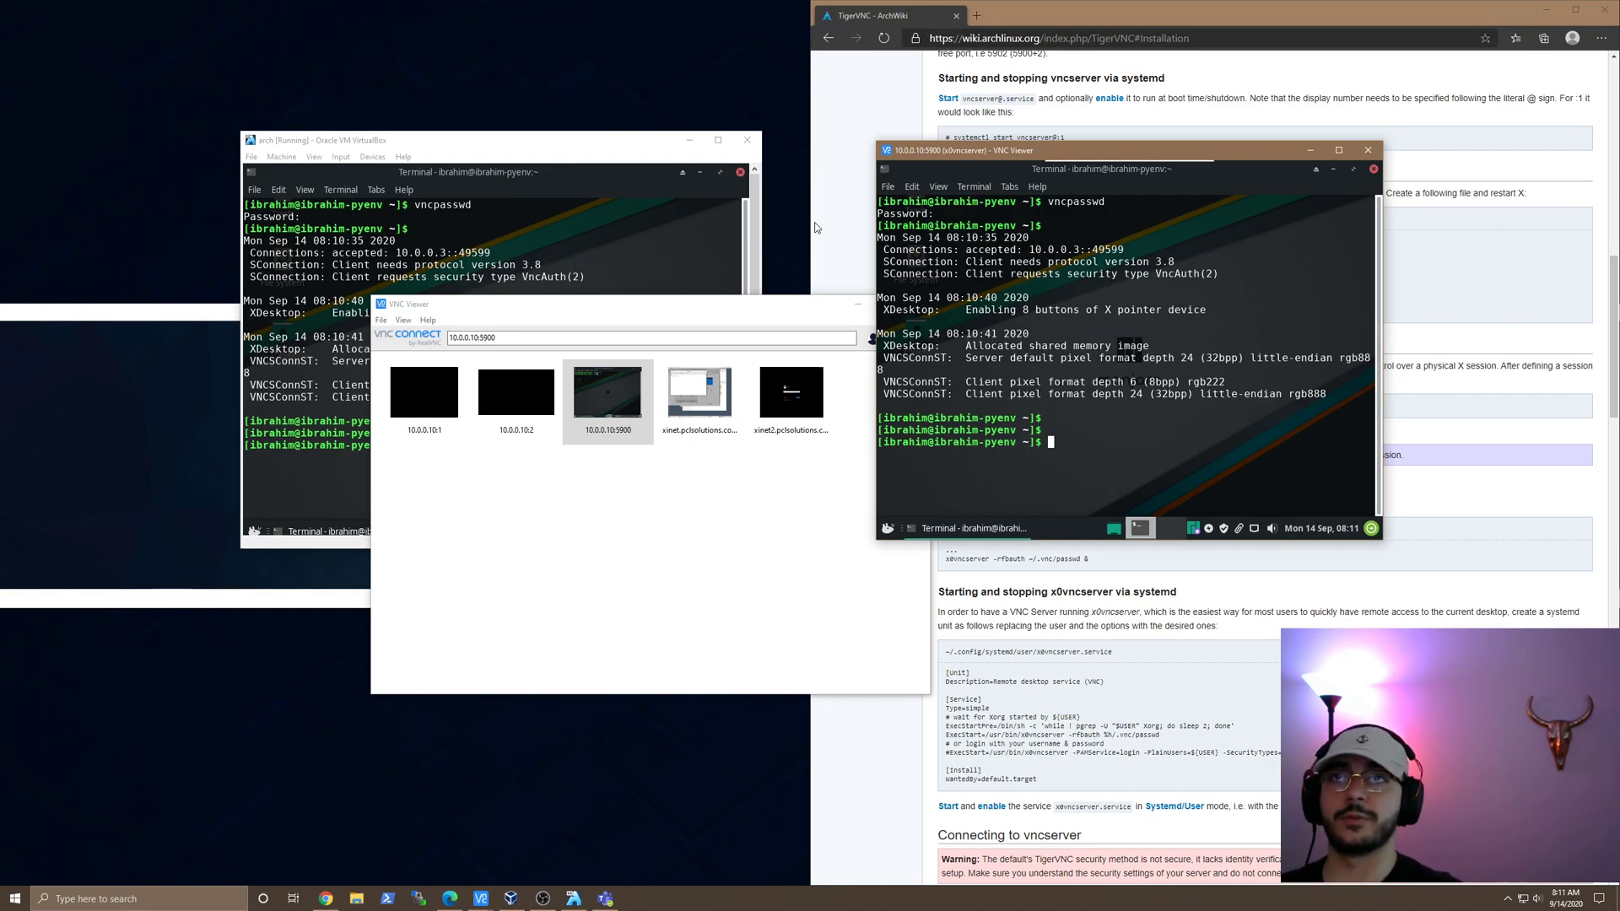
Step: Bring the x0vncserver session window in front of the saved-connections window and move it up-left near the top
key("alt+Tab")
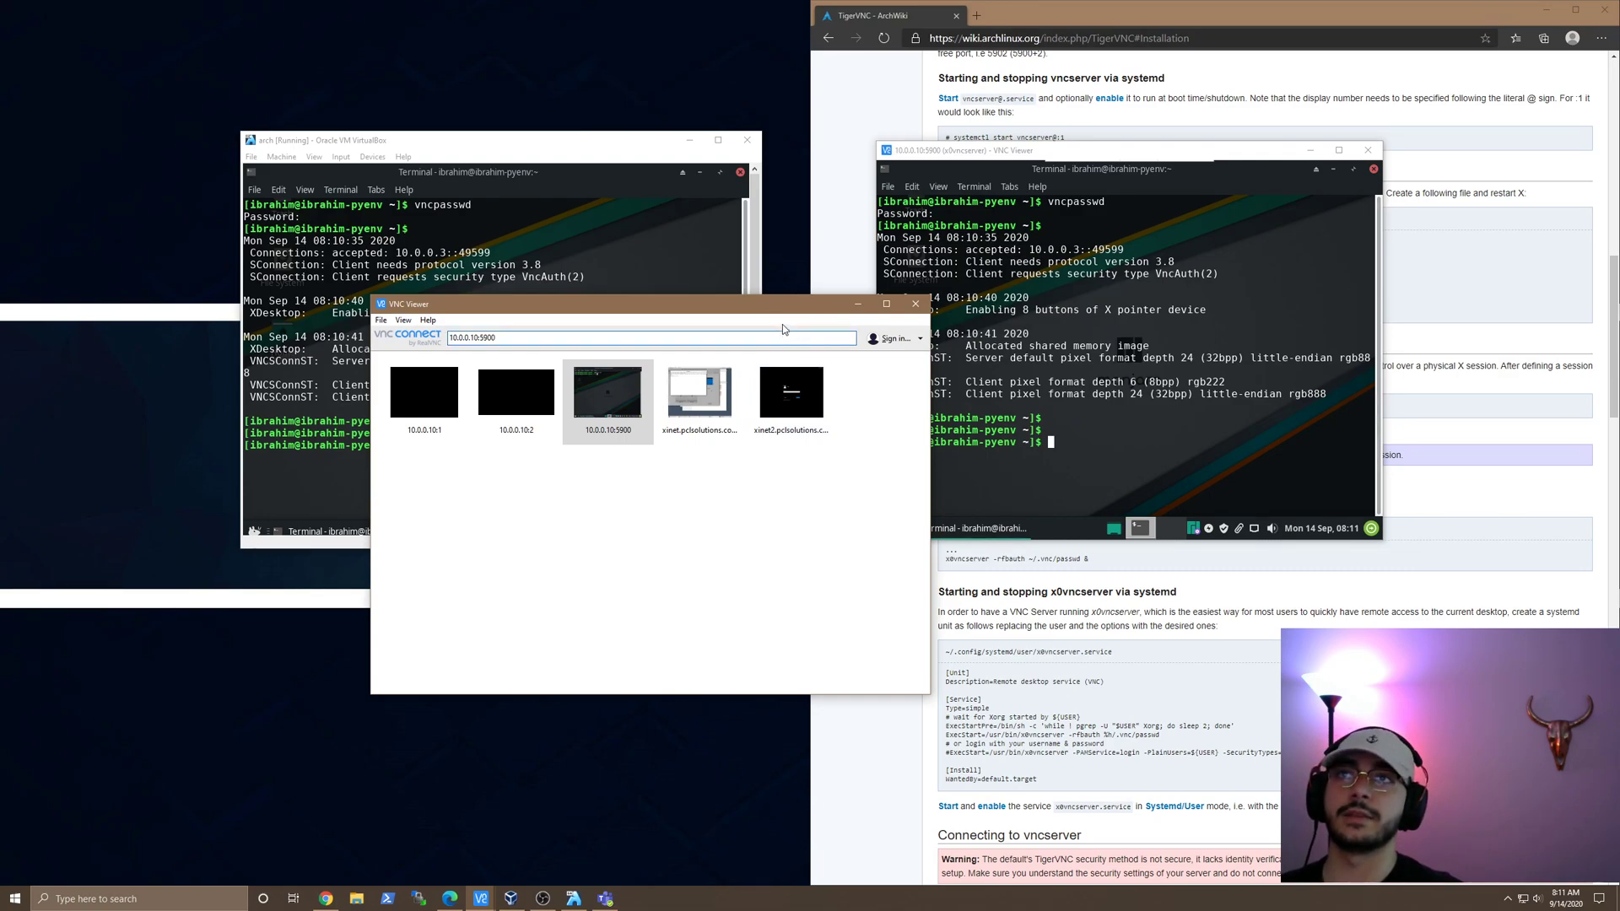
left_click(941, 149)
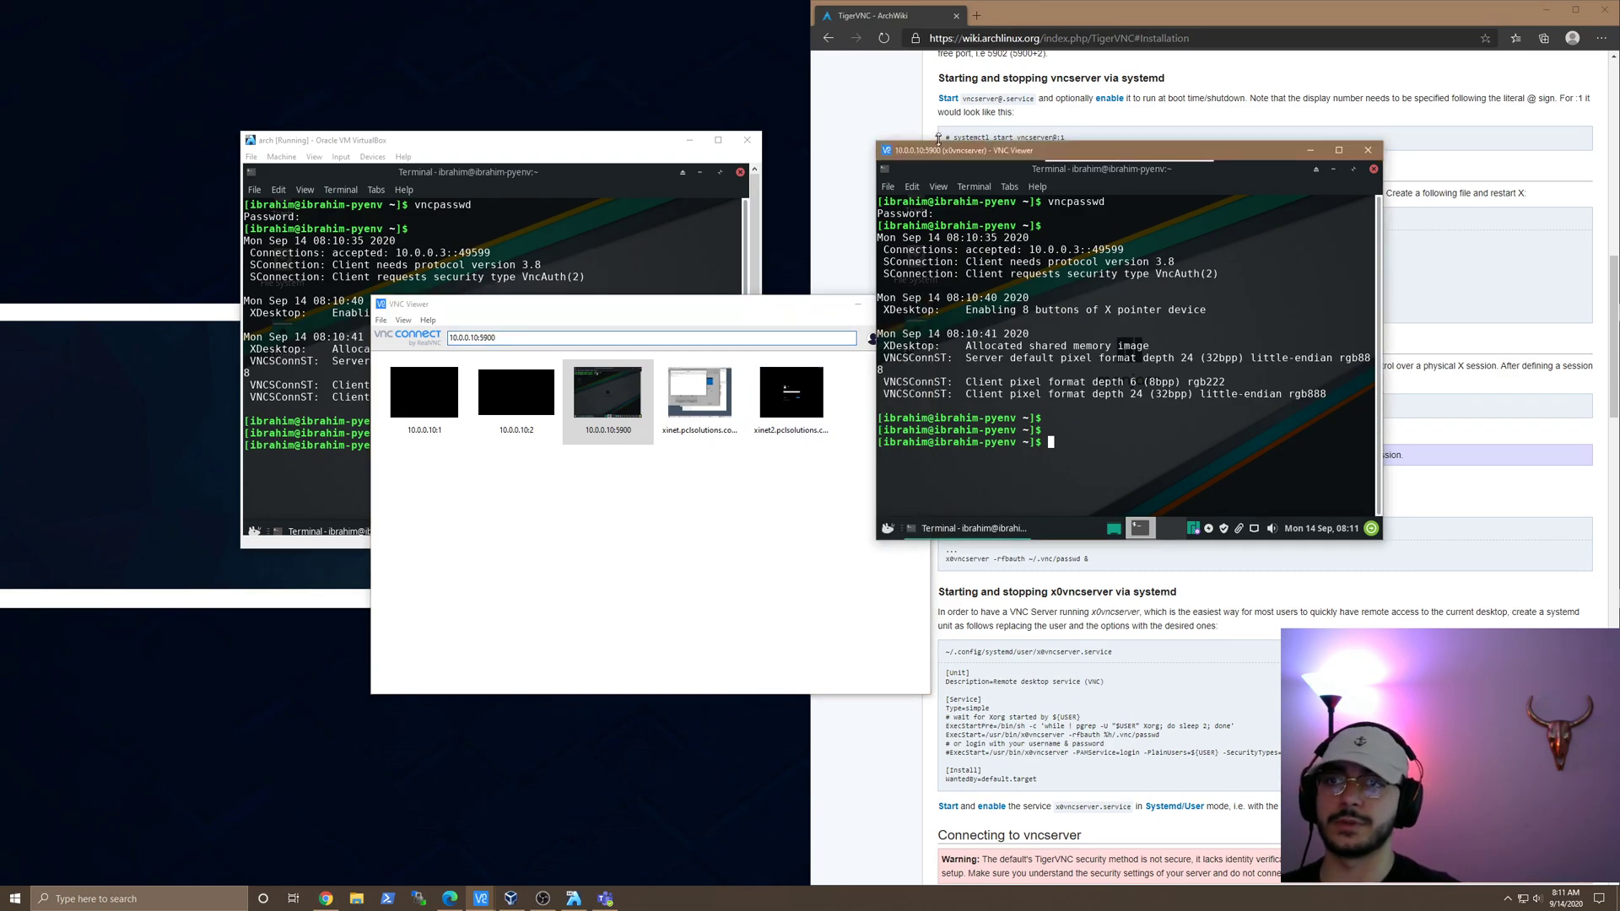
left_click_drag(914, 154, 850, 64)
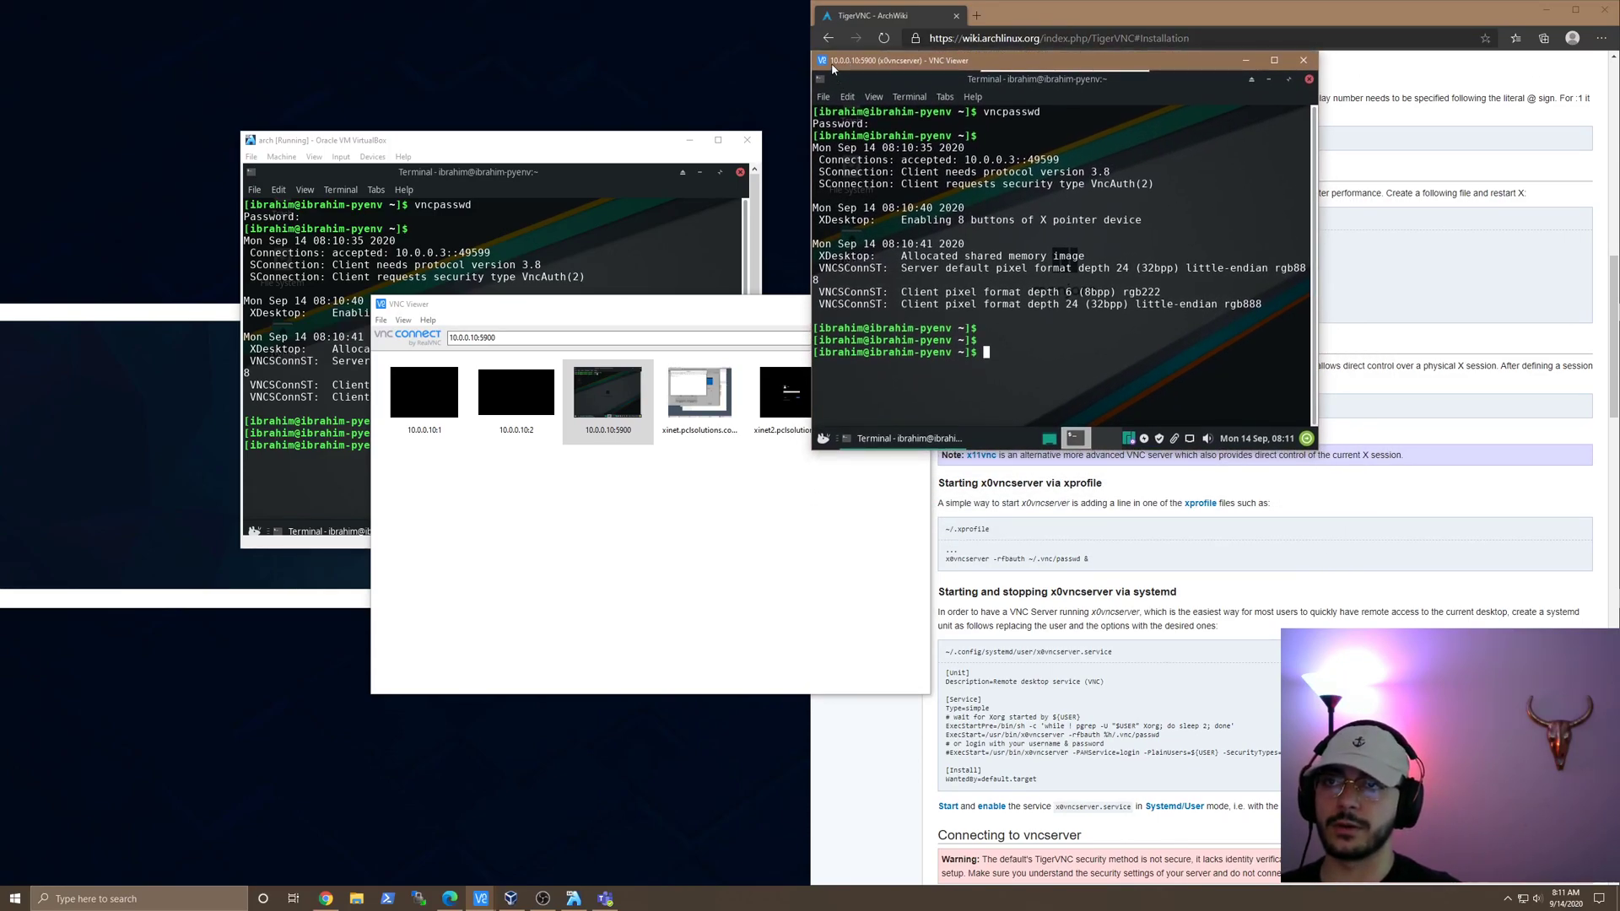